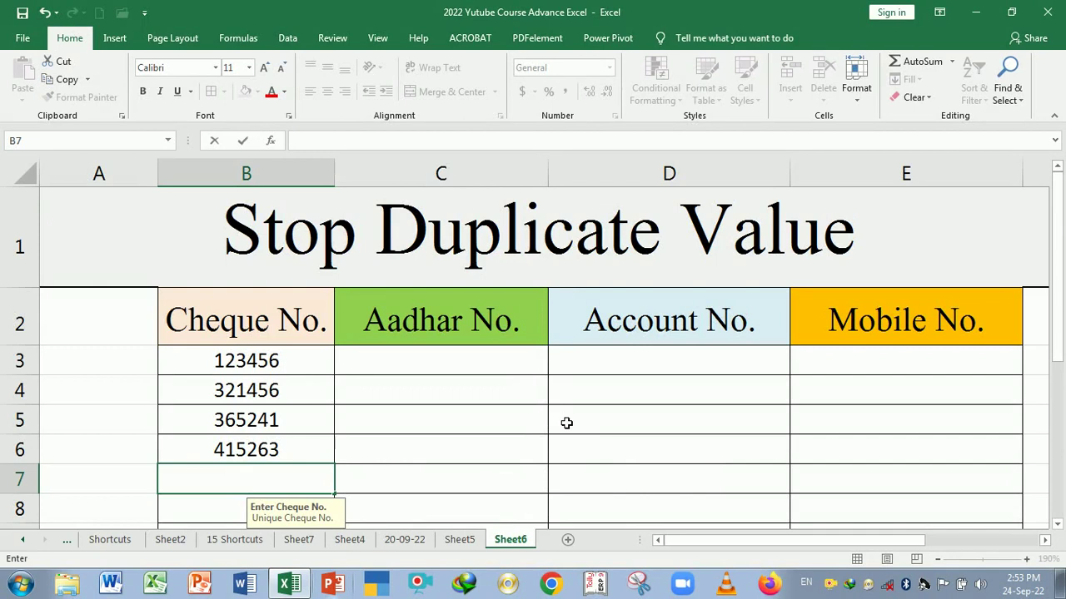
Test the cheque rule by entering a repeated cheque number in B7 twice, cancelling each error
click(474, 483)
click(300, 484)
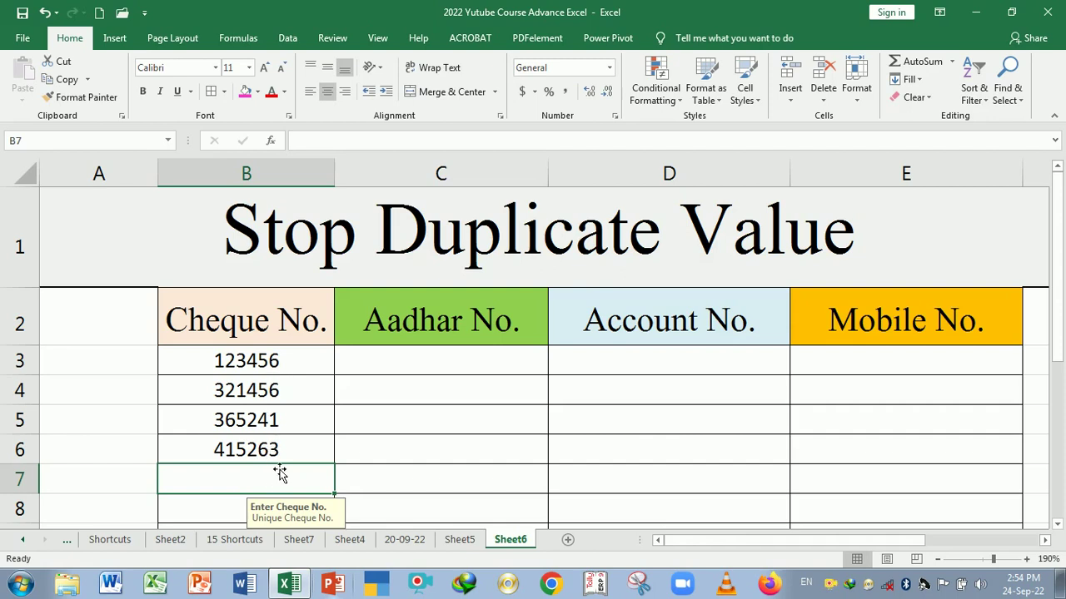
text(41)
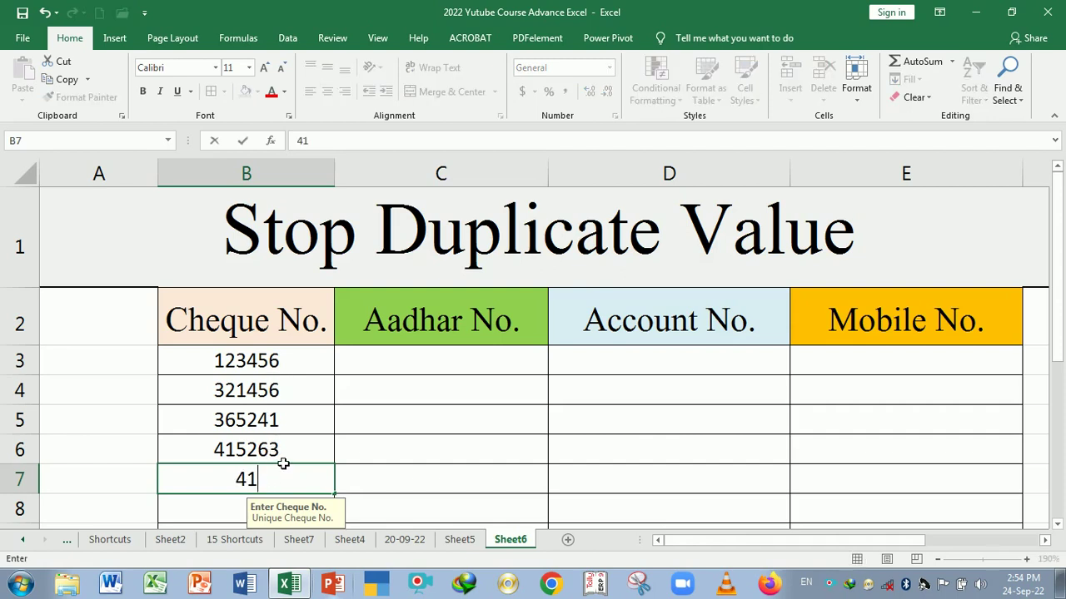
text(52)
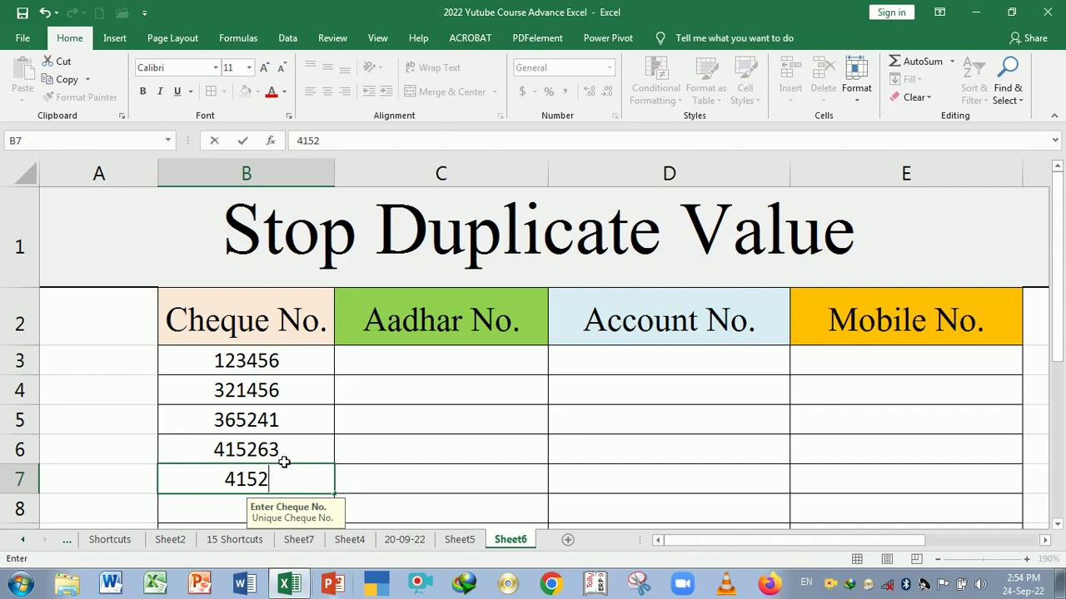
text(63)
key(Return)
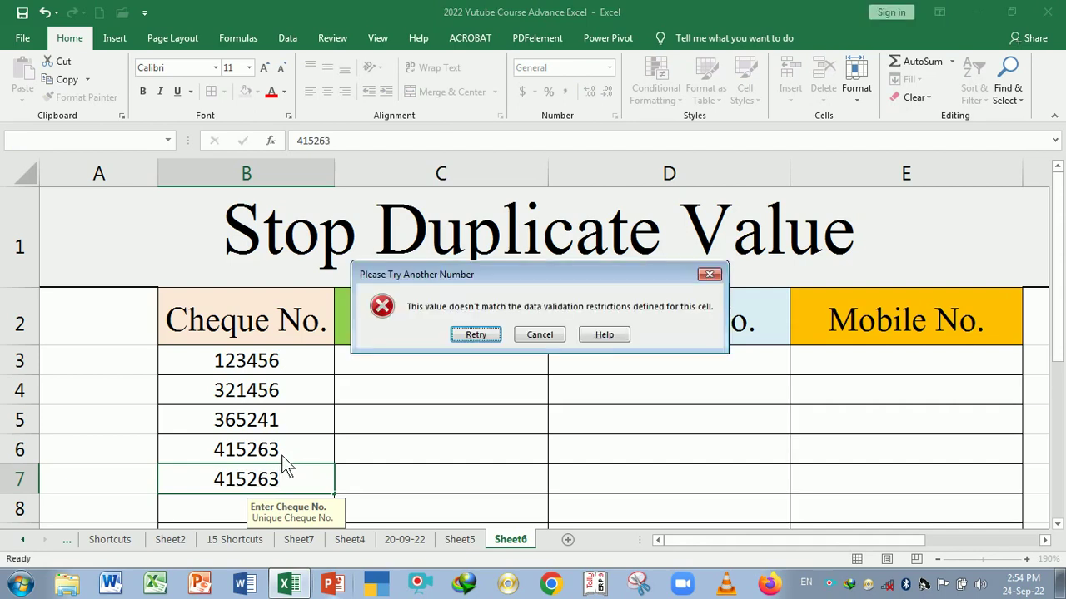
drag(489, 274, 493, 392)
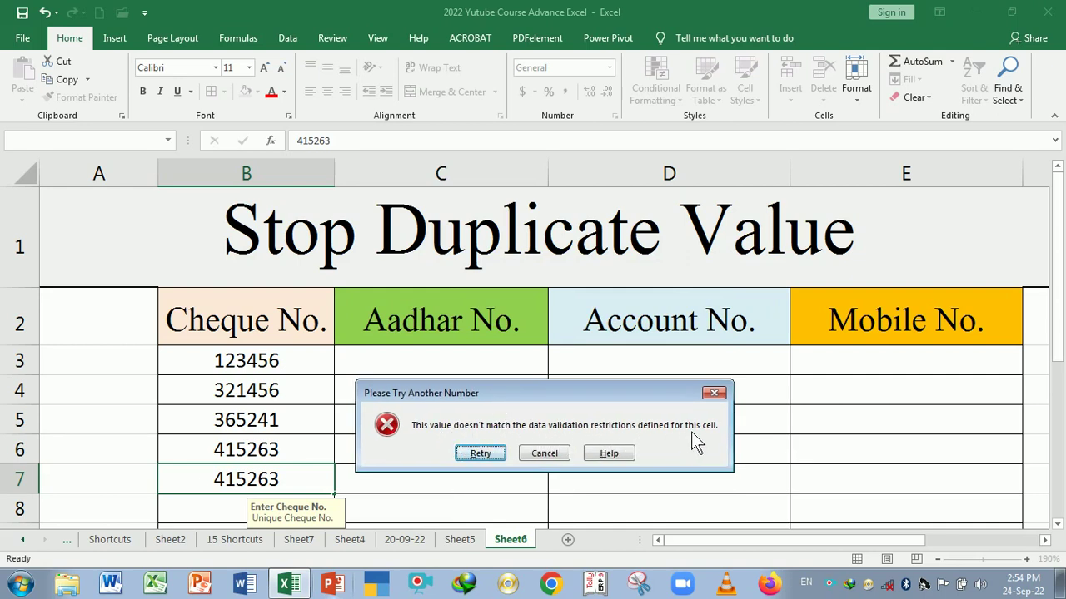
drag(631, 397, 636, 375)
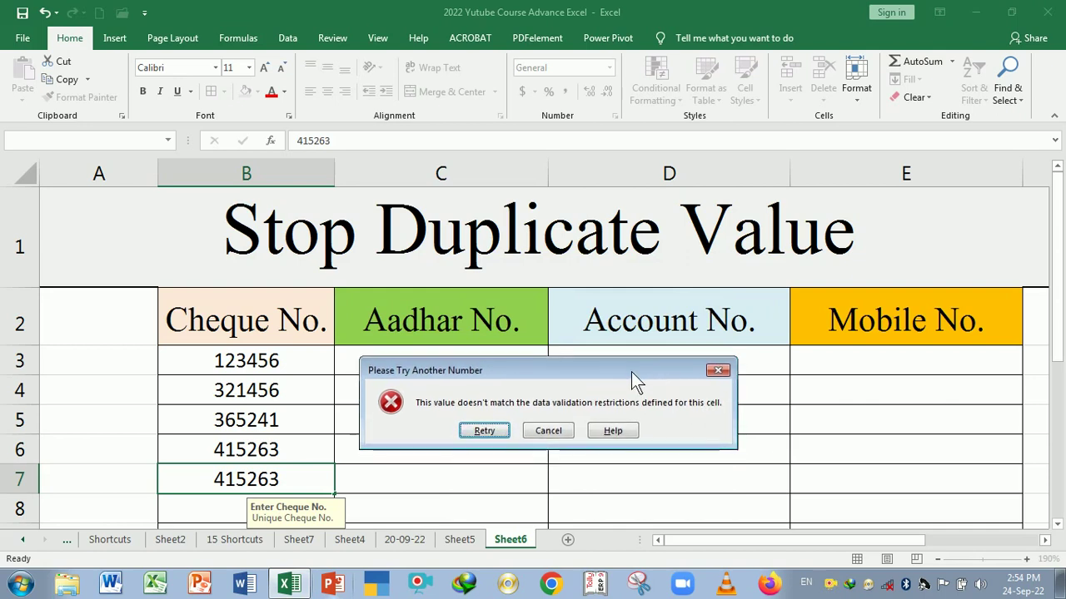
click(716, 372)
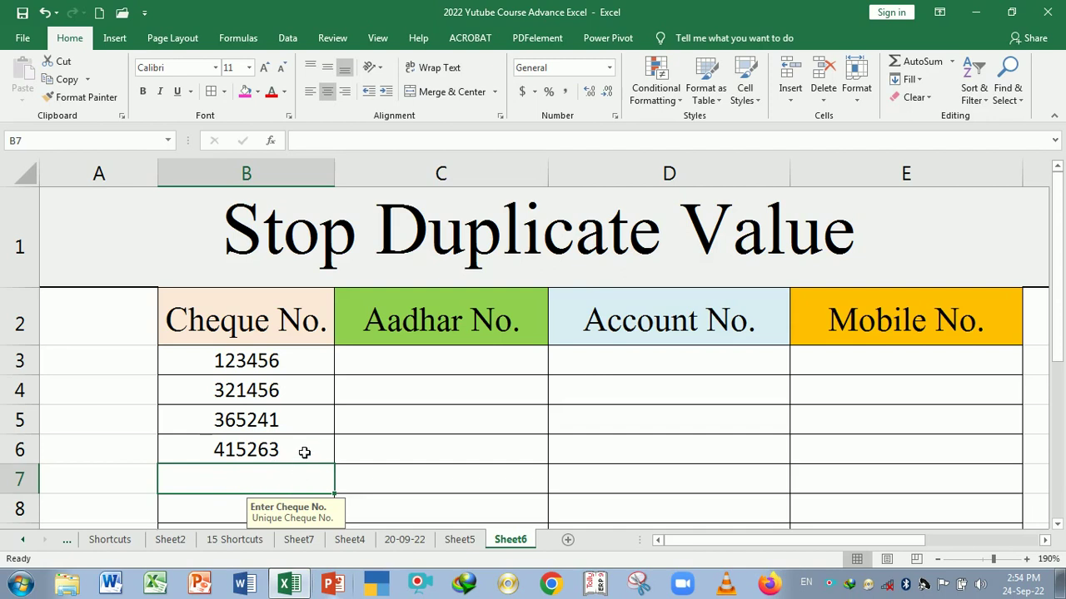
text(415)
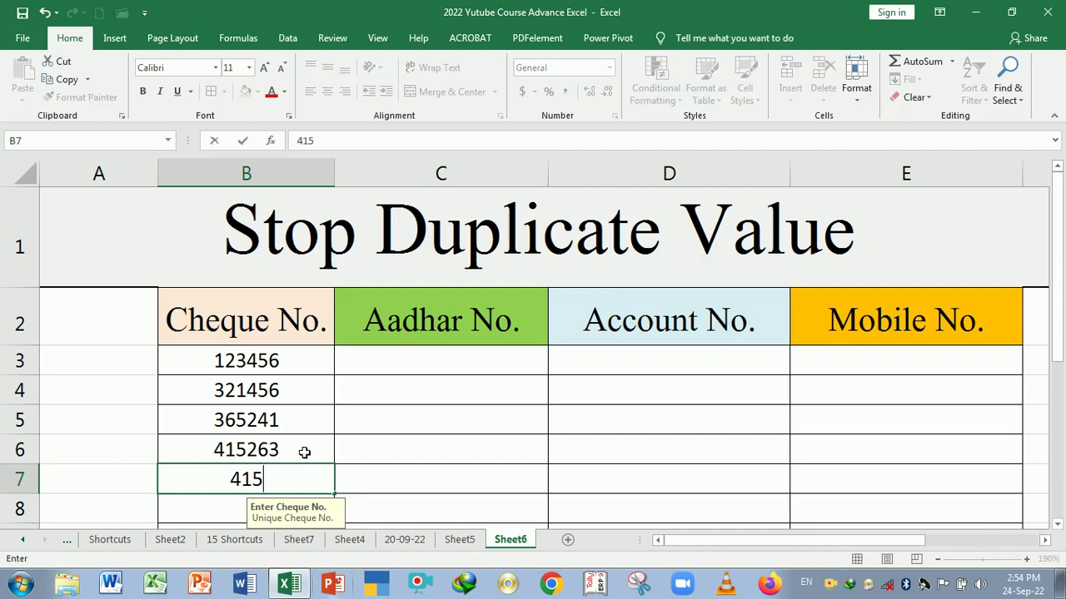
text(263)
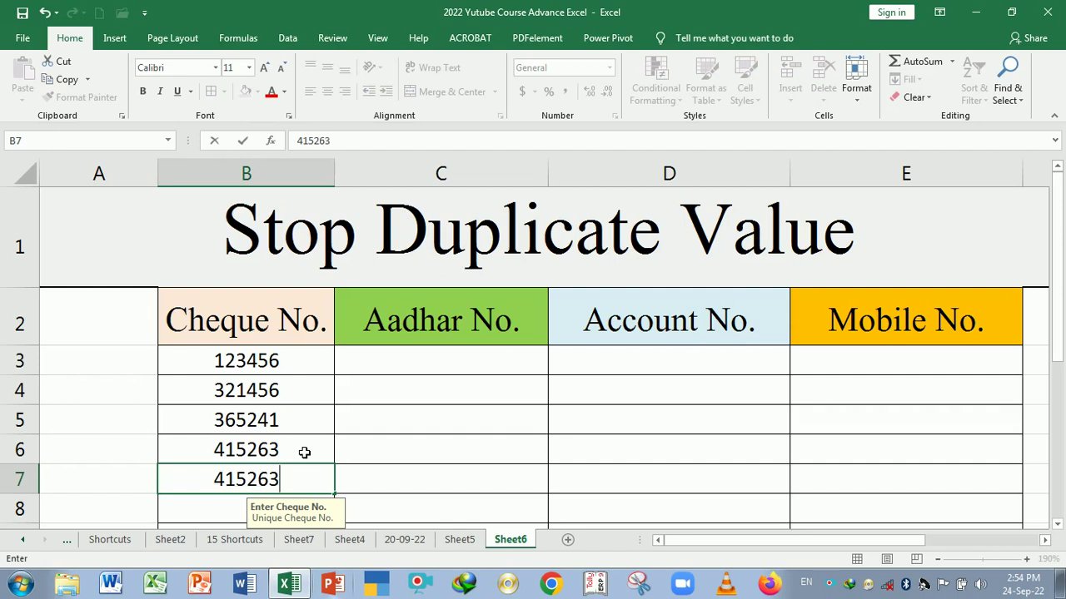
key(Return)
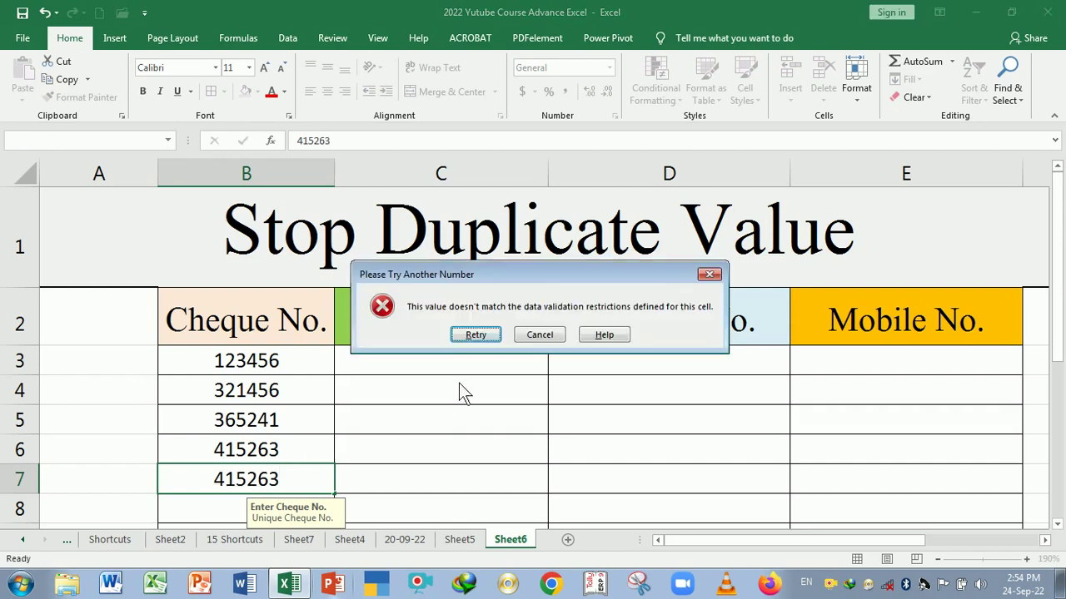
drag(529, 261, 523, 236)
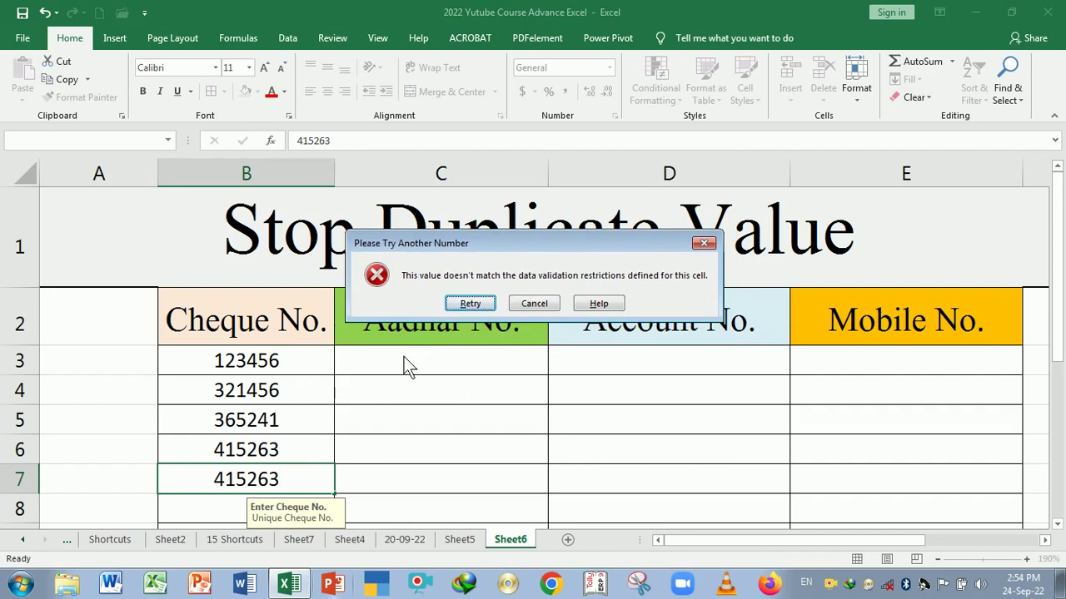
click(703, 243)
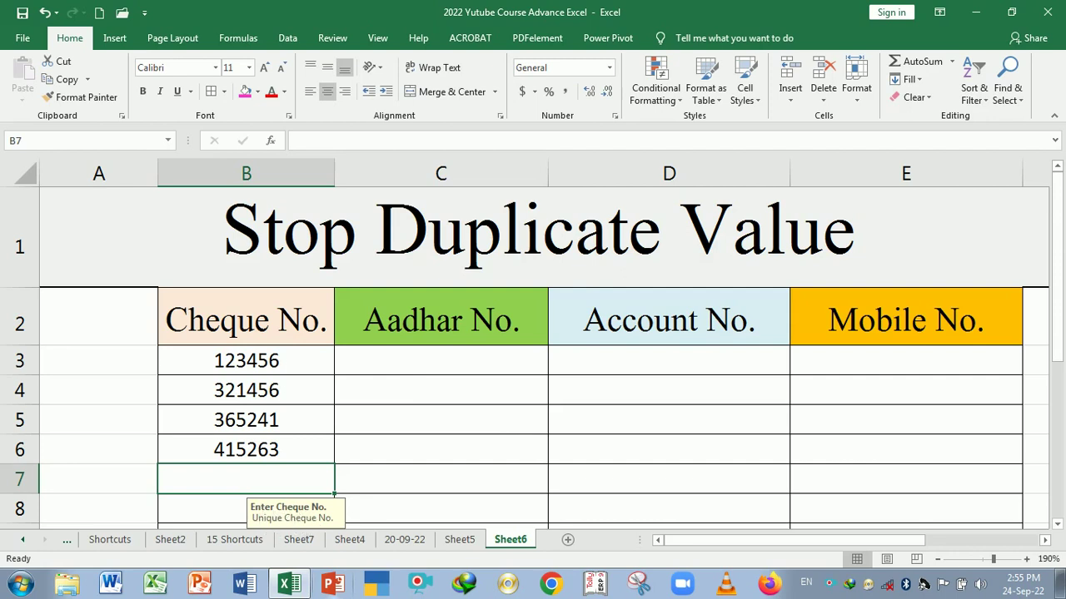
Select the Aadhar No. cells C3:C8 and set Data Validation's Allow to Custom
click(411, 366)
drag(411, 366, 407, 513)
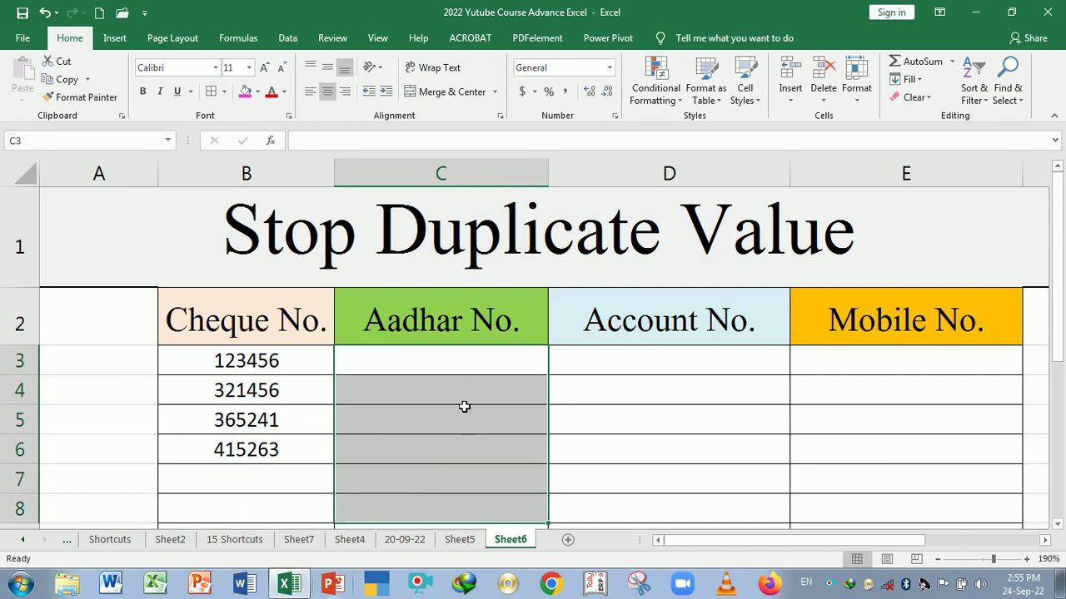
click(287, 38)
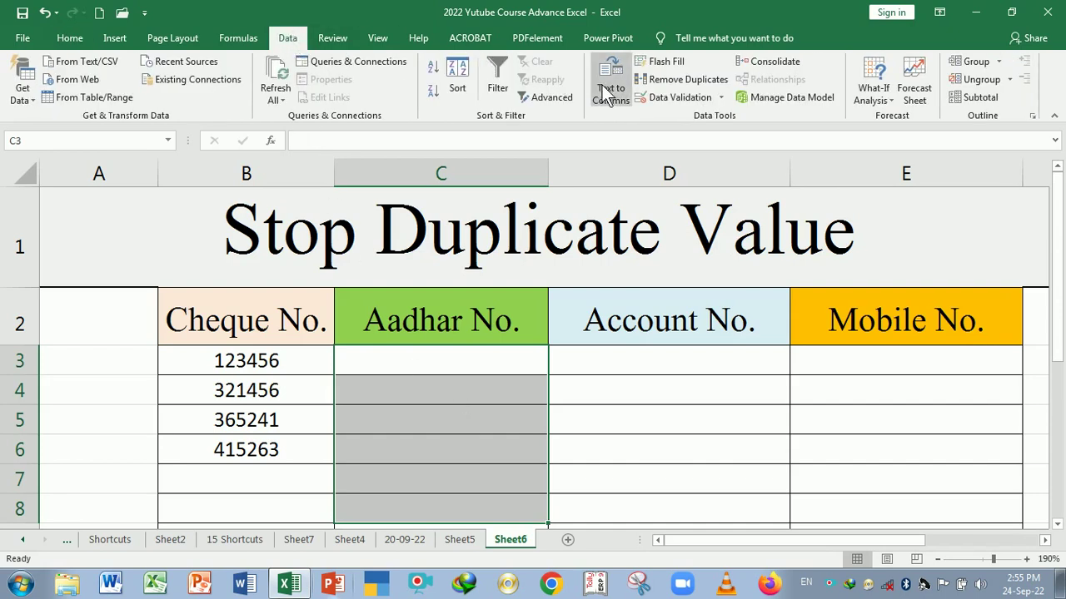
click(700, 104)
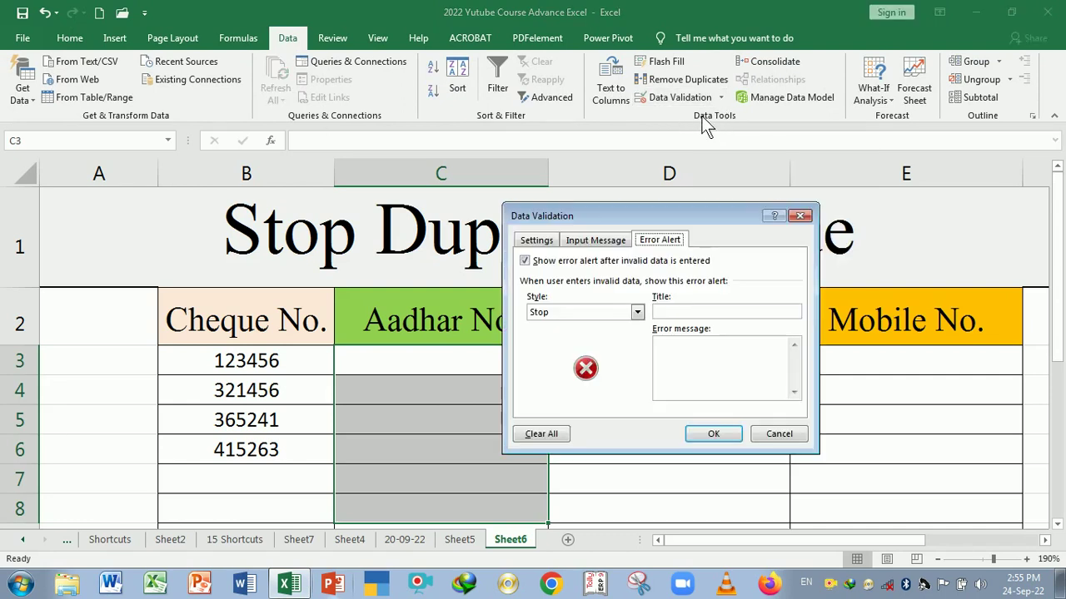
click(537, 240)
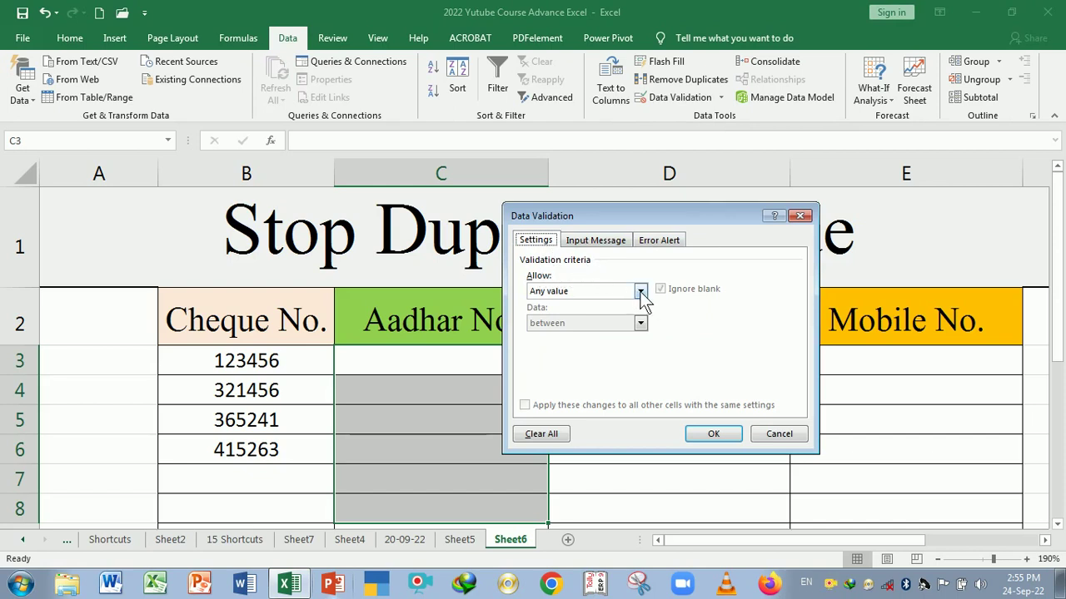
click(640, 291)
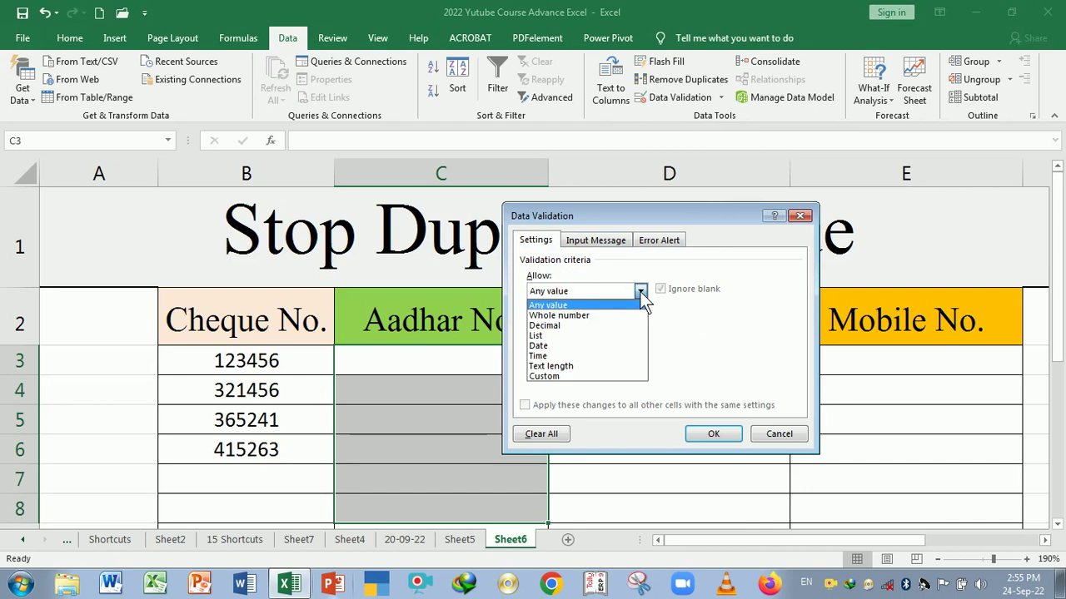
click(551, 379)
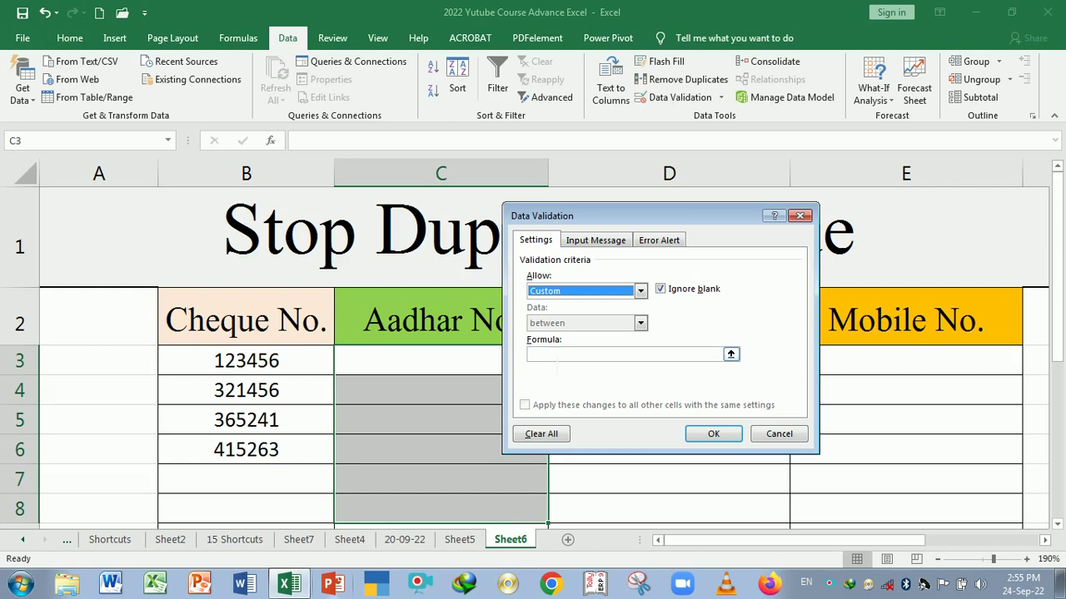
drag(562, 218, 662, 194)
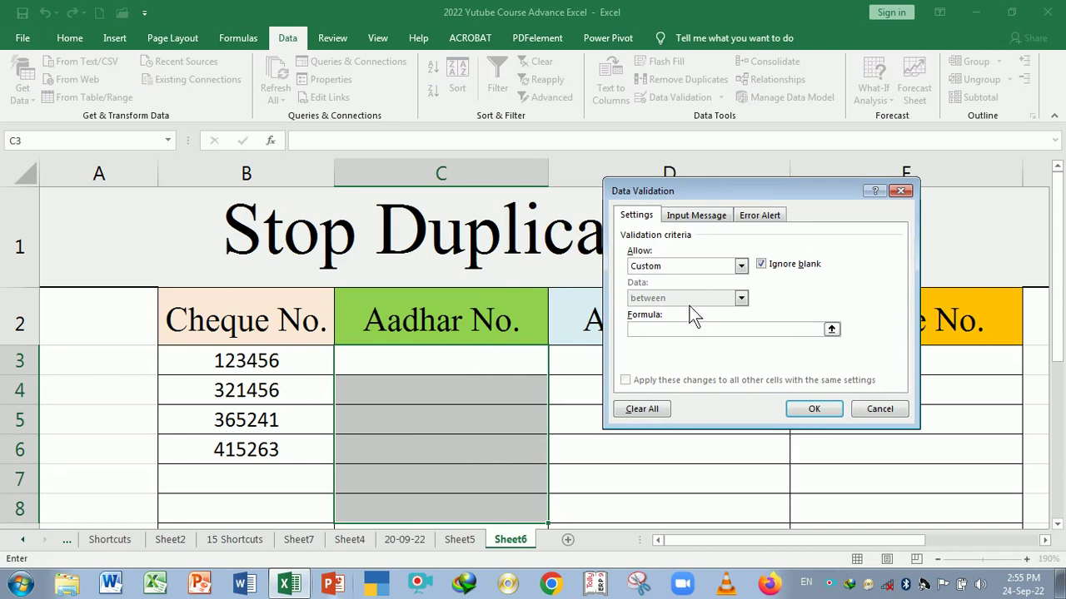
Enter the custom formula =countif($C$3:$C$8,C3)=1 with an absolute C3:C8 range
text(=countif)
text(()
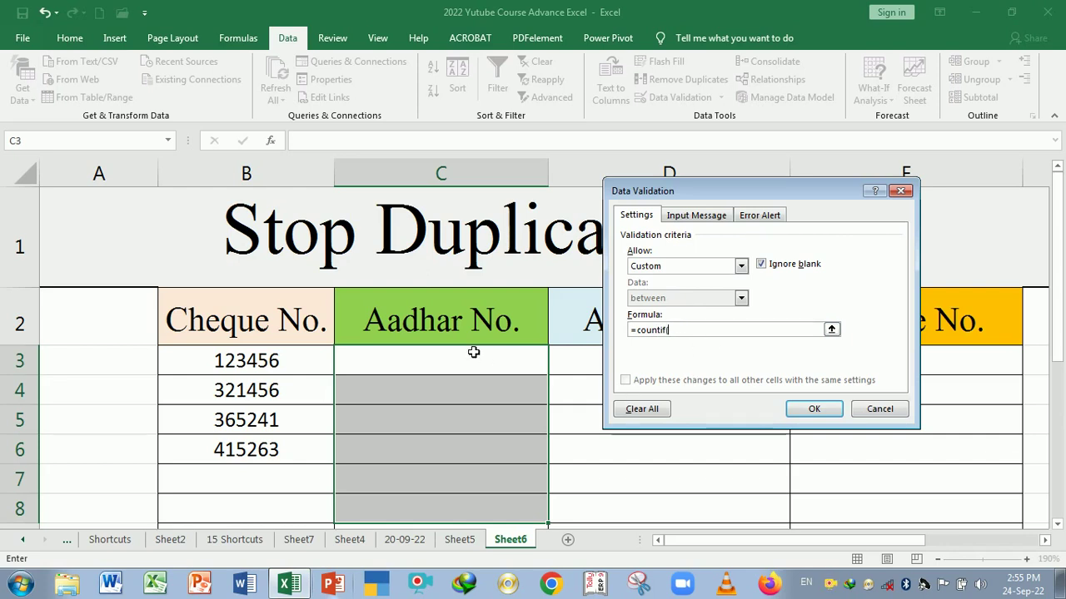
click(484, 359)
drag(484, 360, 491, 513)
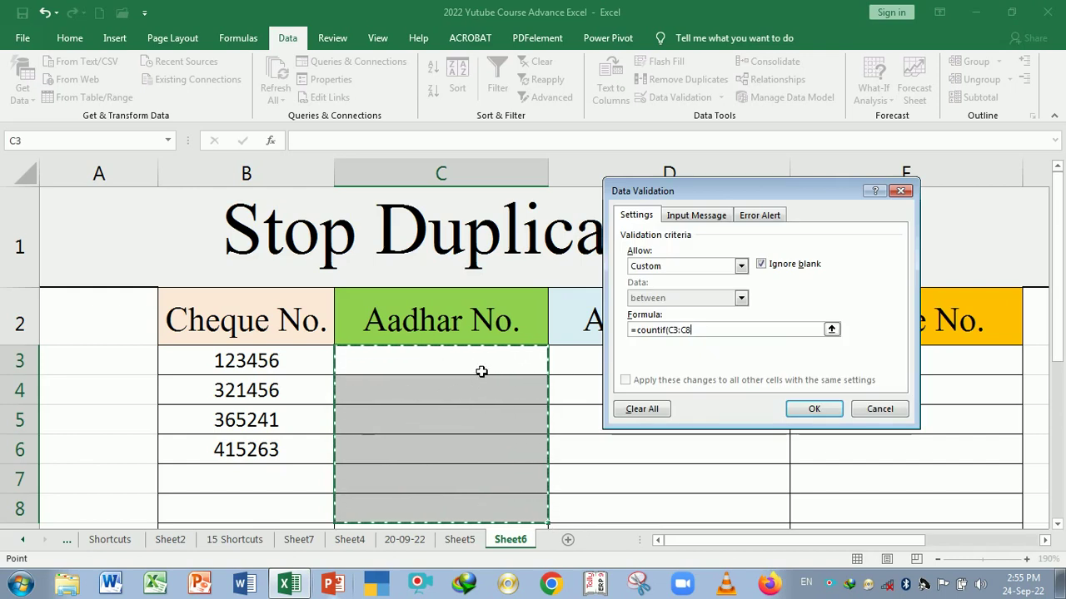
key(F4)
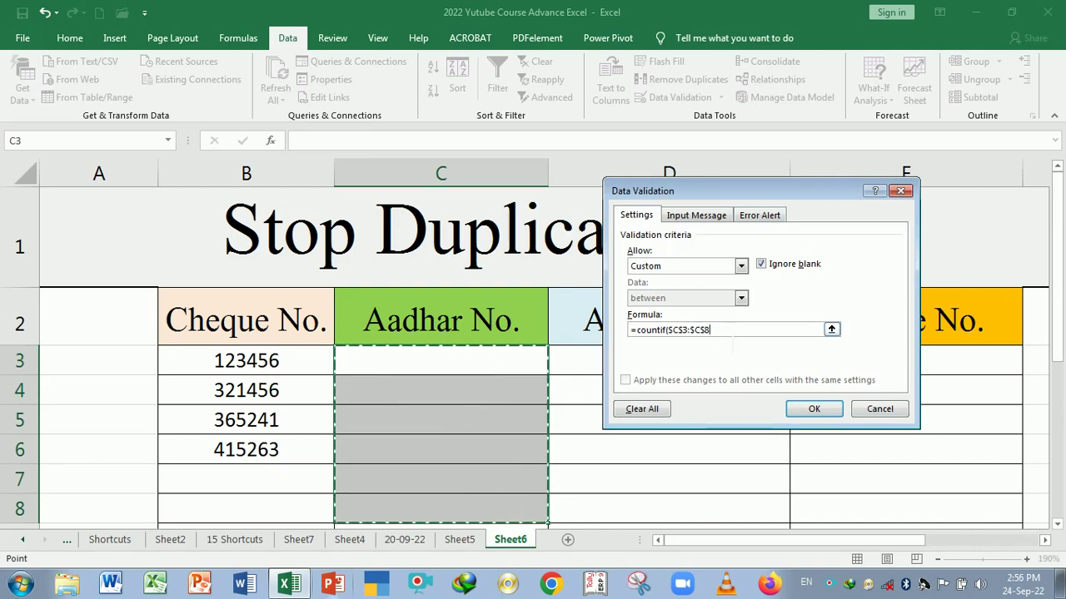
text(,)
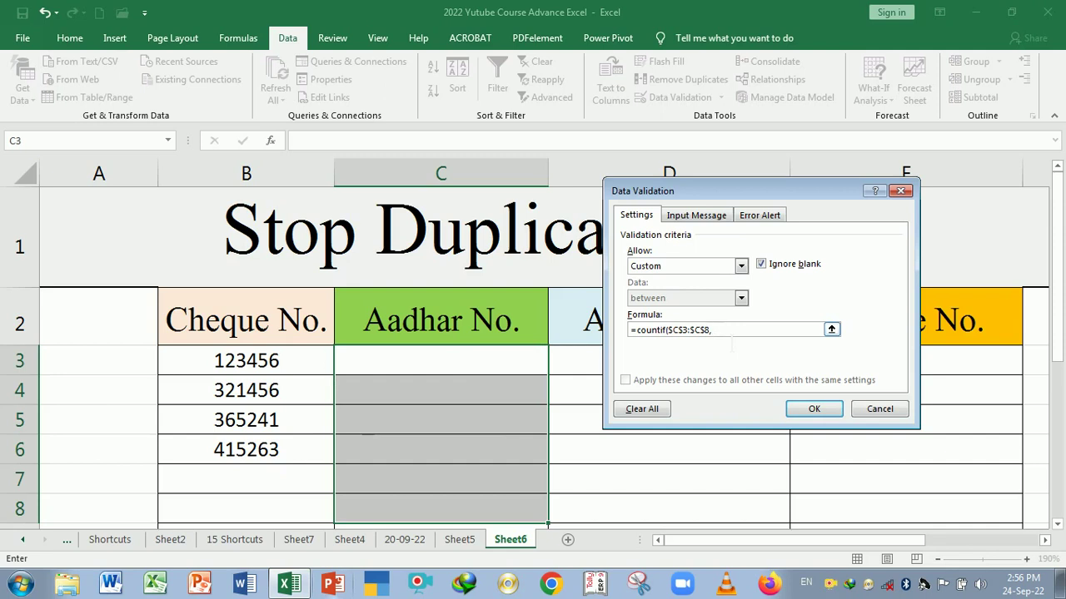
click(400, 360)
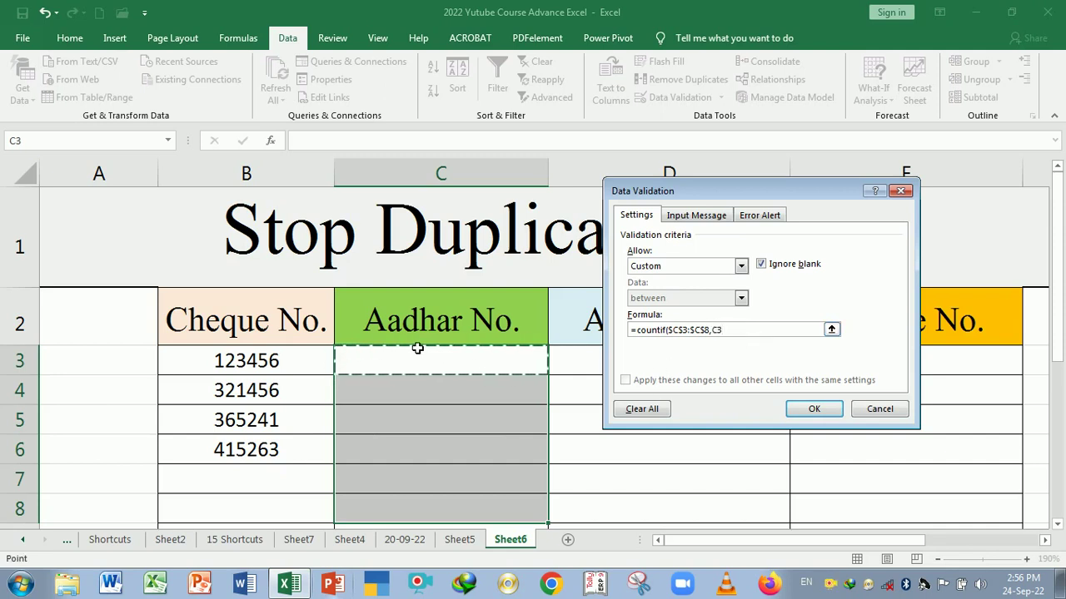
text()=1)
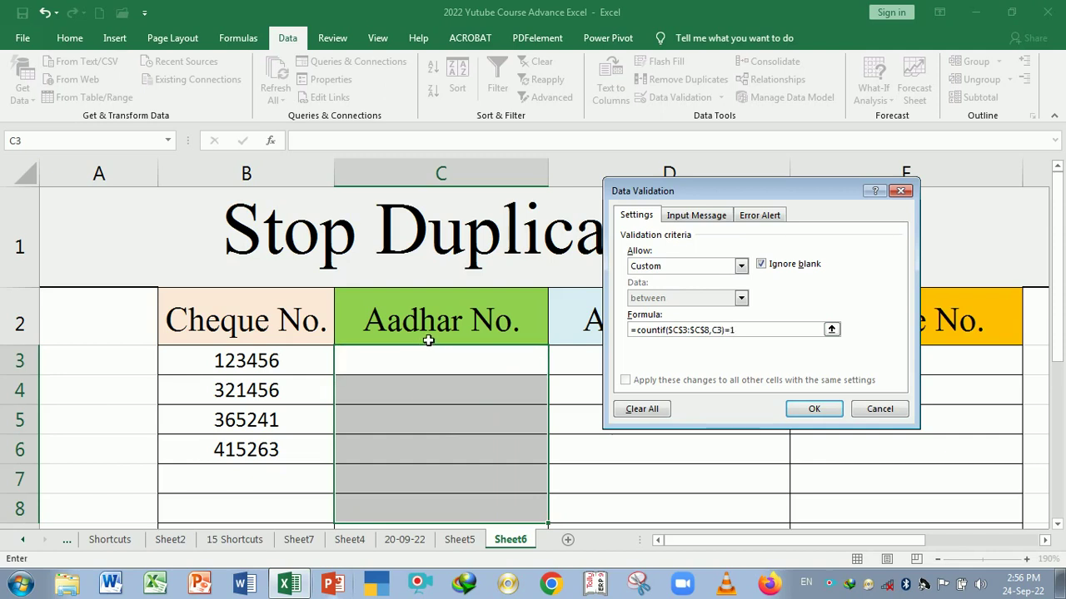
drag(745, 190, 735, 150)
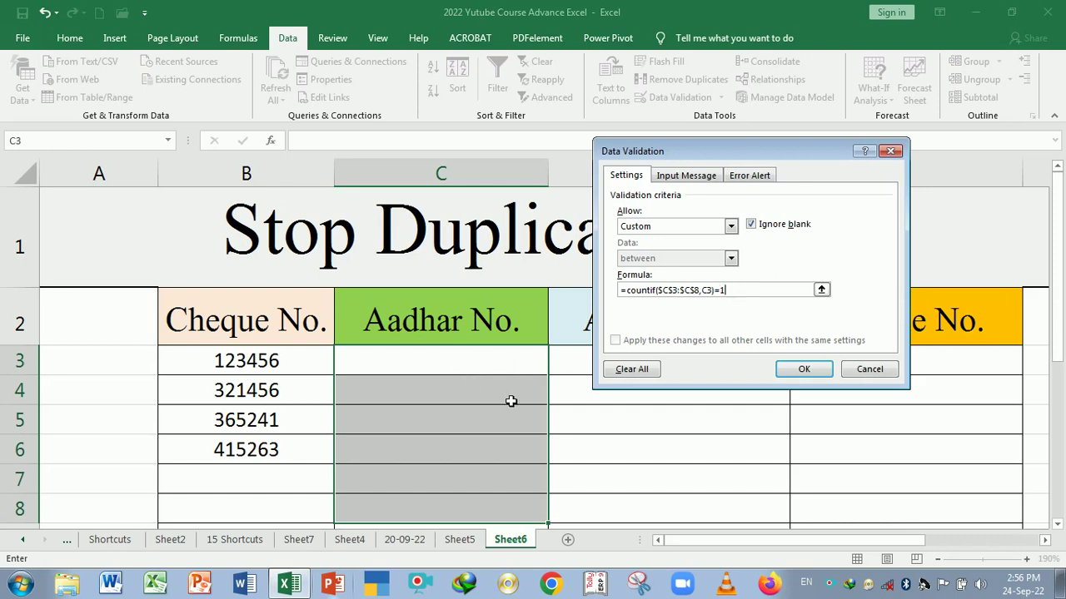
Apply the Aadhar rule, then enter Aadhar numbers in C3 and C4
click(797, 369)
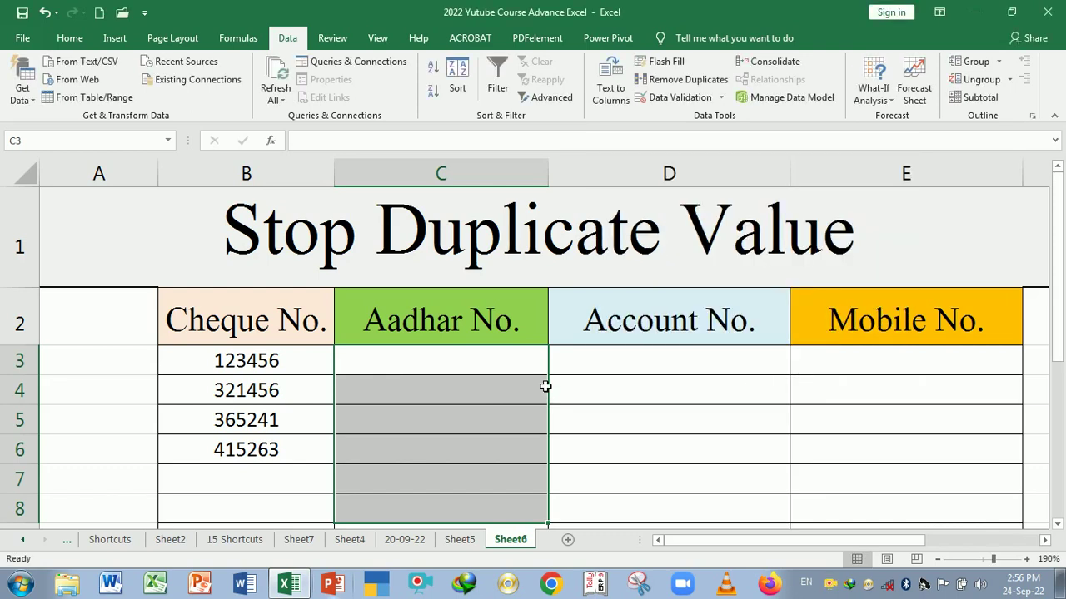
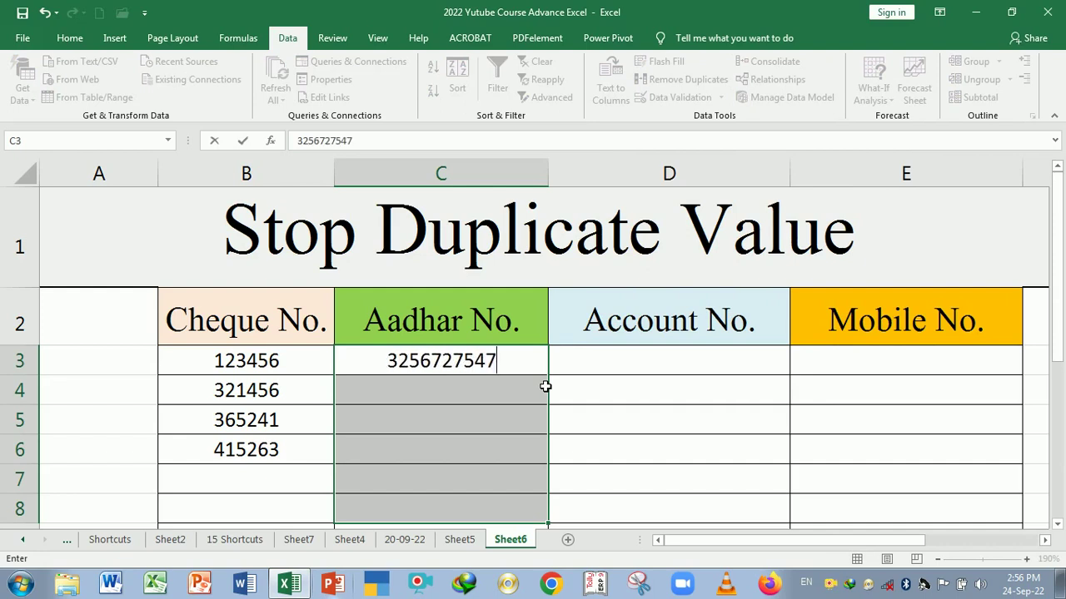
key(Return)
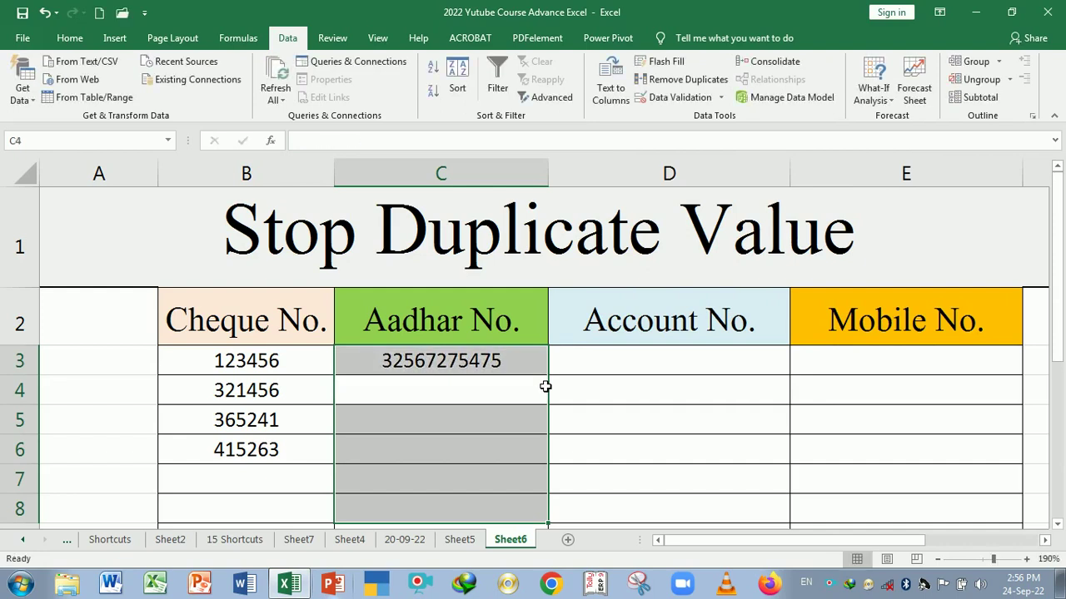
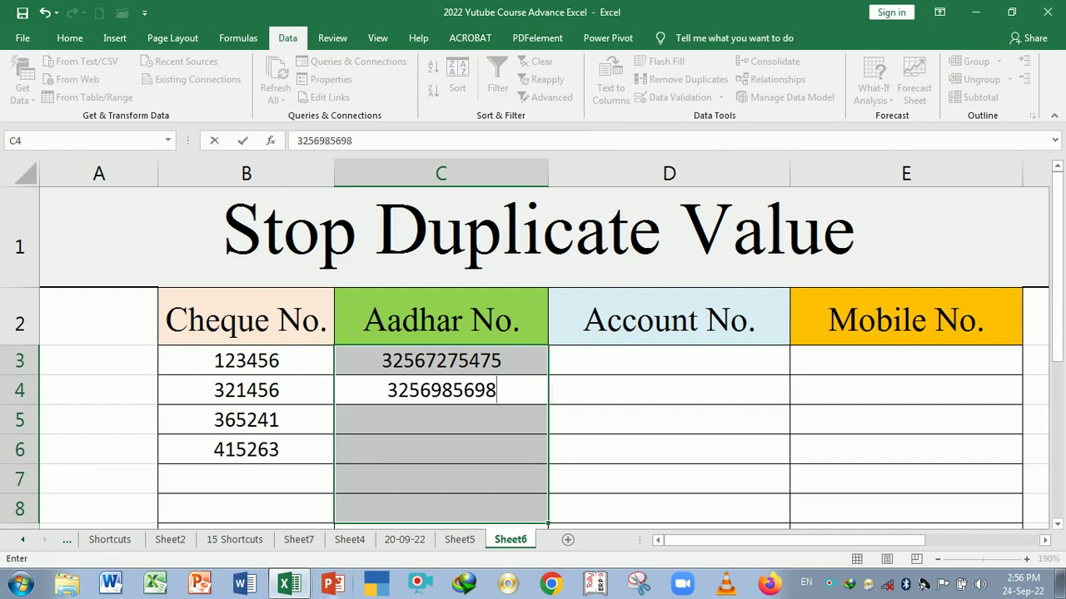
key(Return)
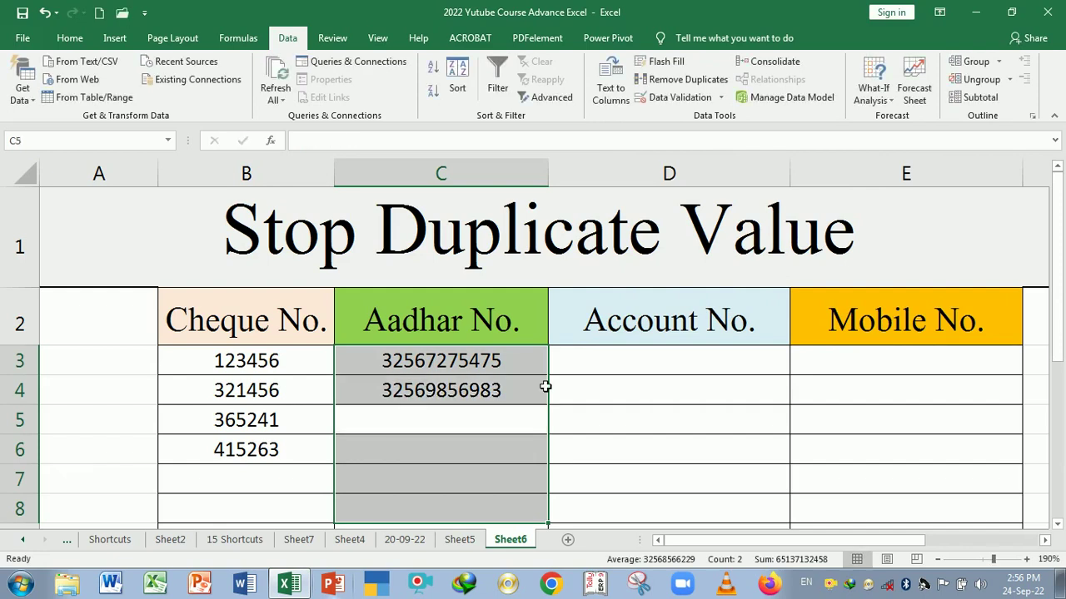
Enter an Aadhar number in C5, then retype C3's number into C6
text(2)
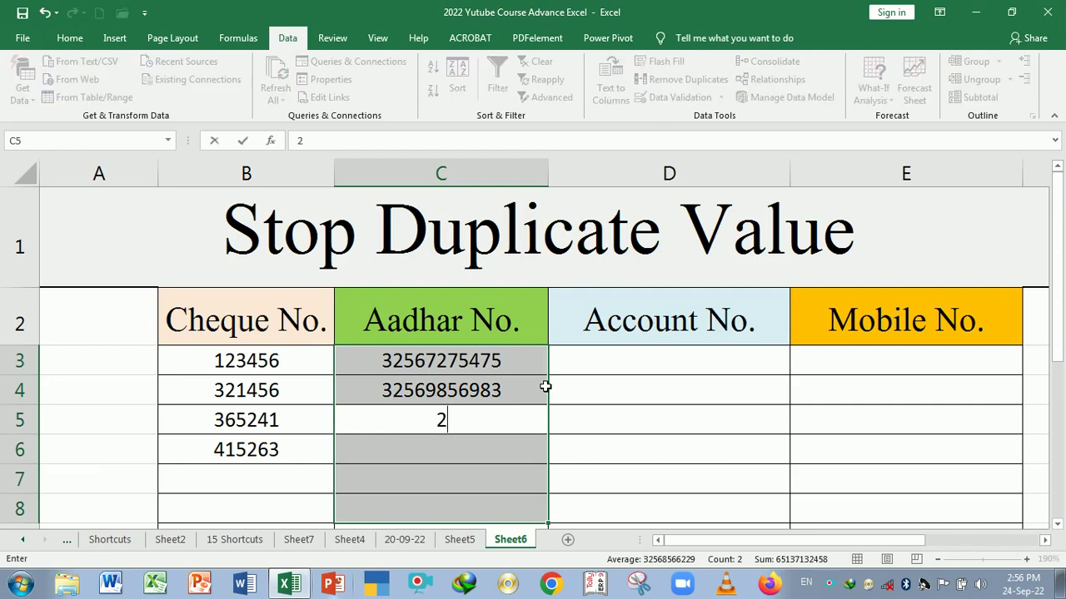
key(BackSpace)
text(3)
text(25)
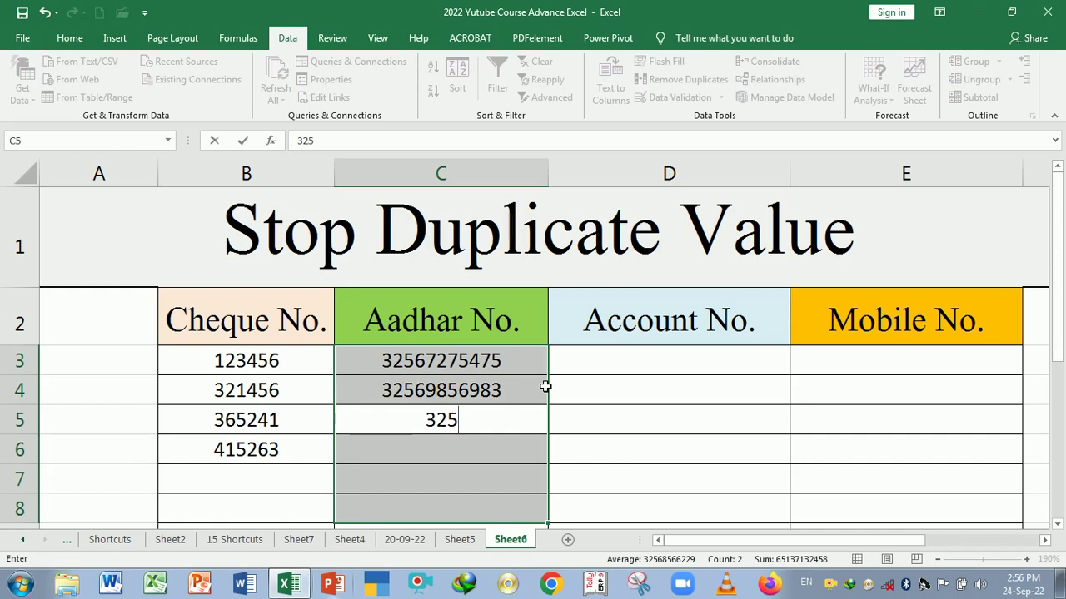
text(6)
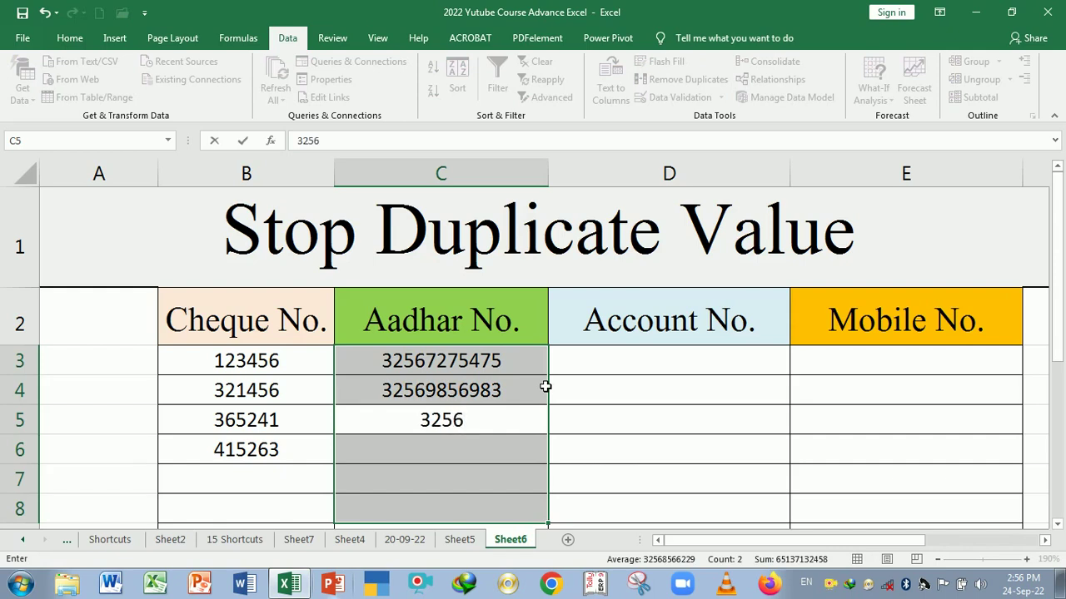
text(98)
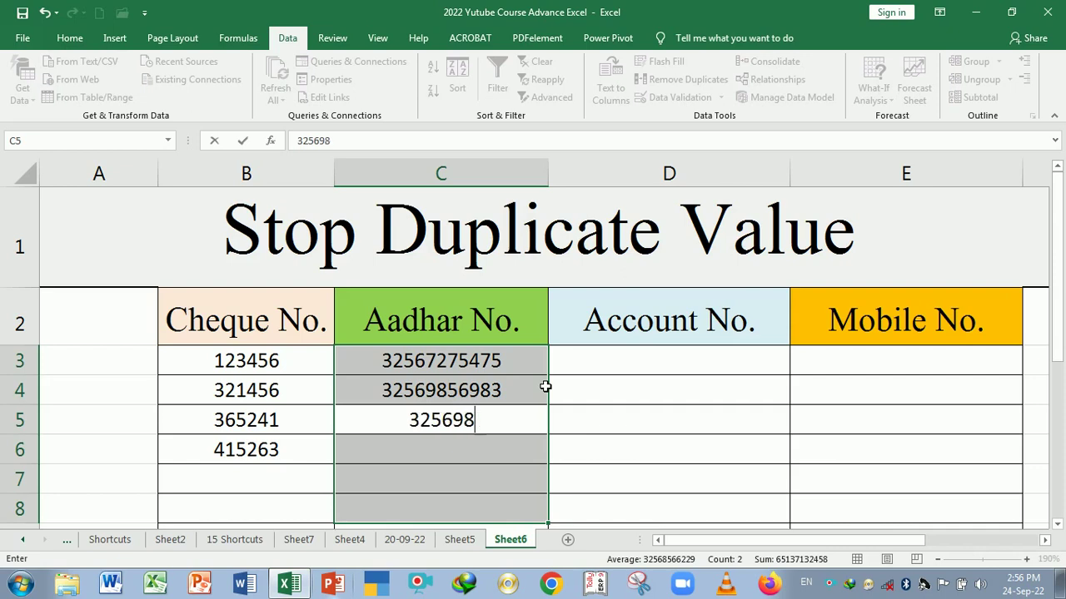
text(69)
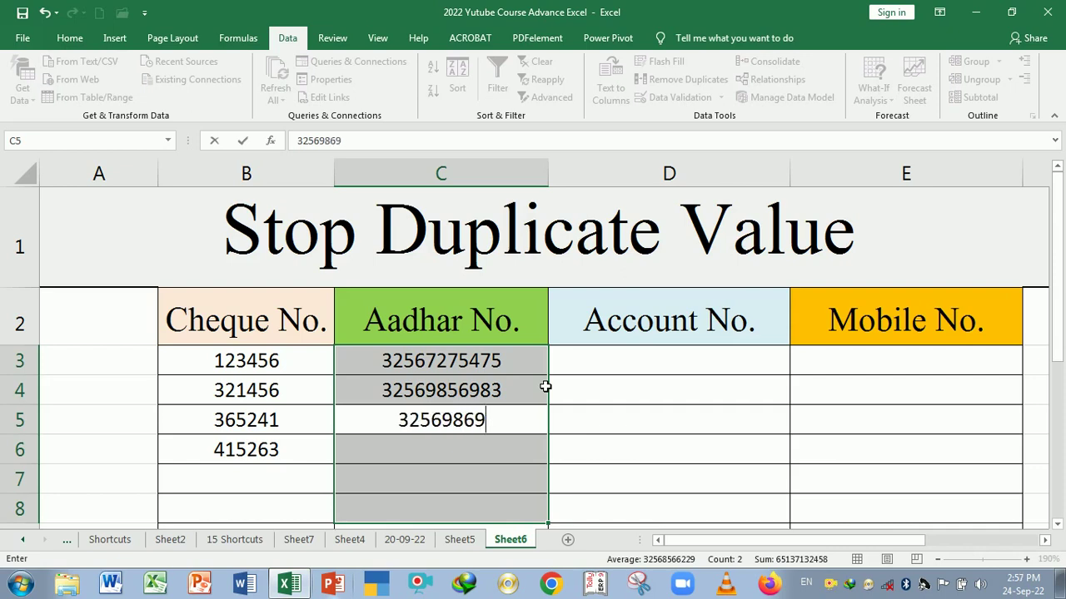
text(83)
key(Return)
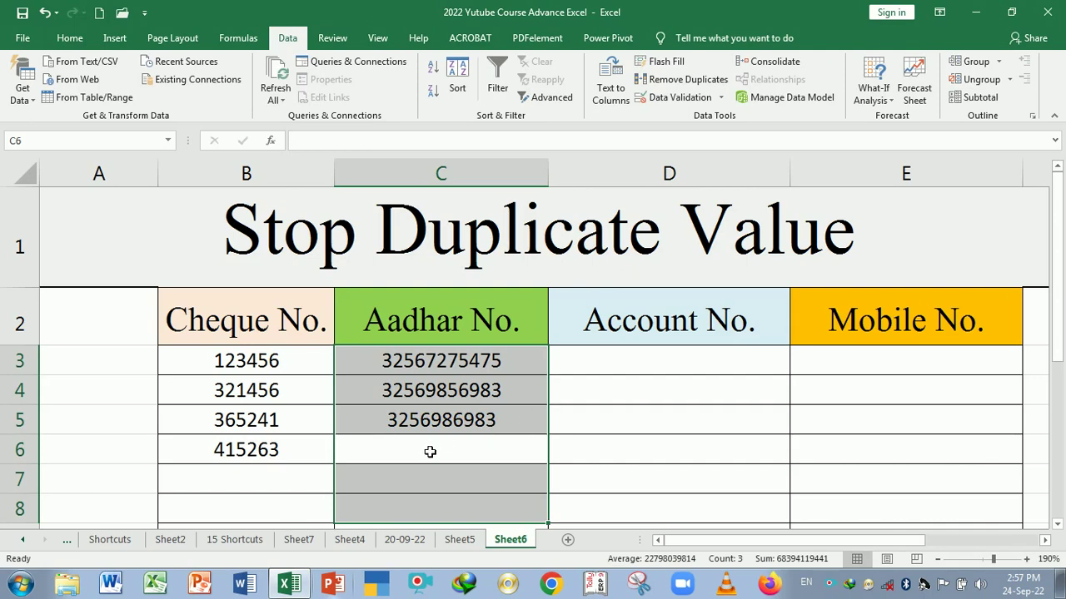
text(32)
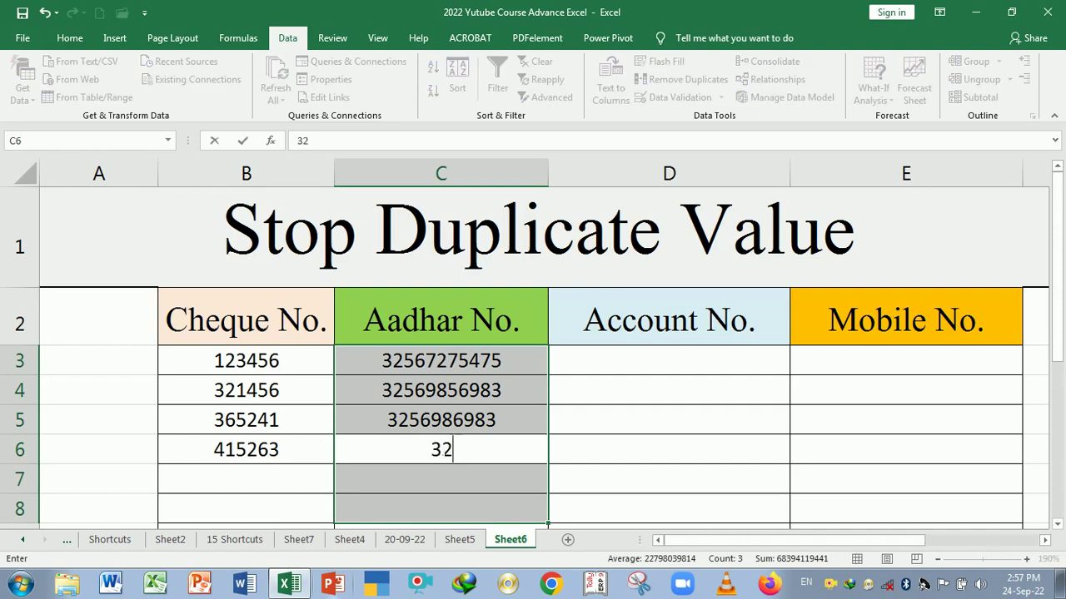
text(56)
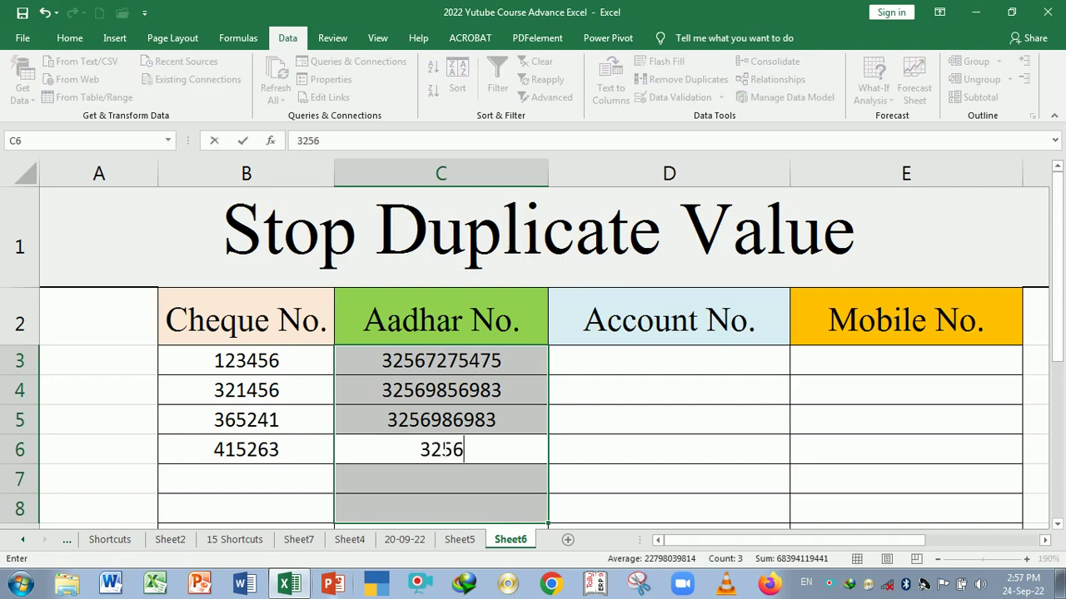
text(727)
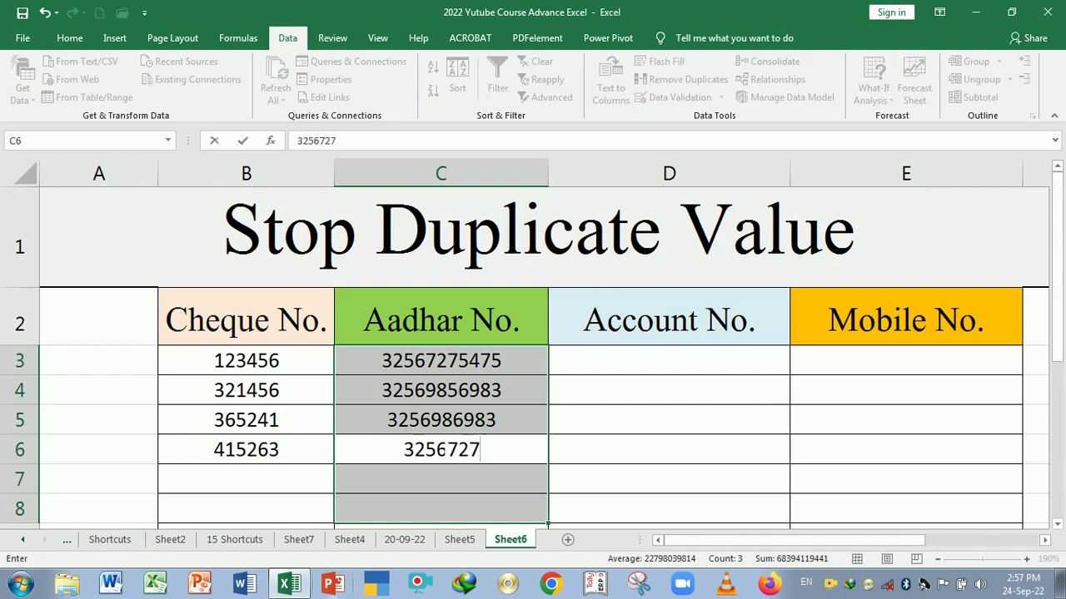
text(5)
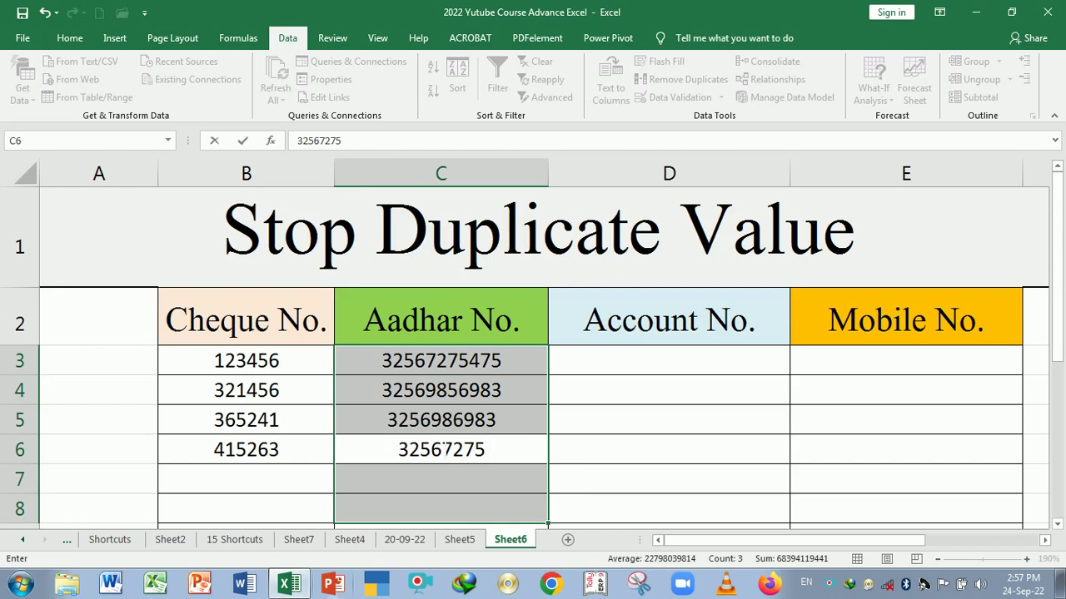
text(475)
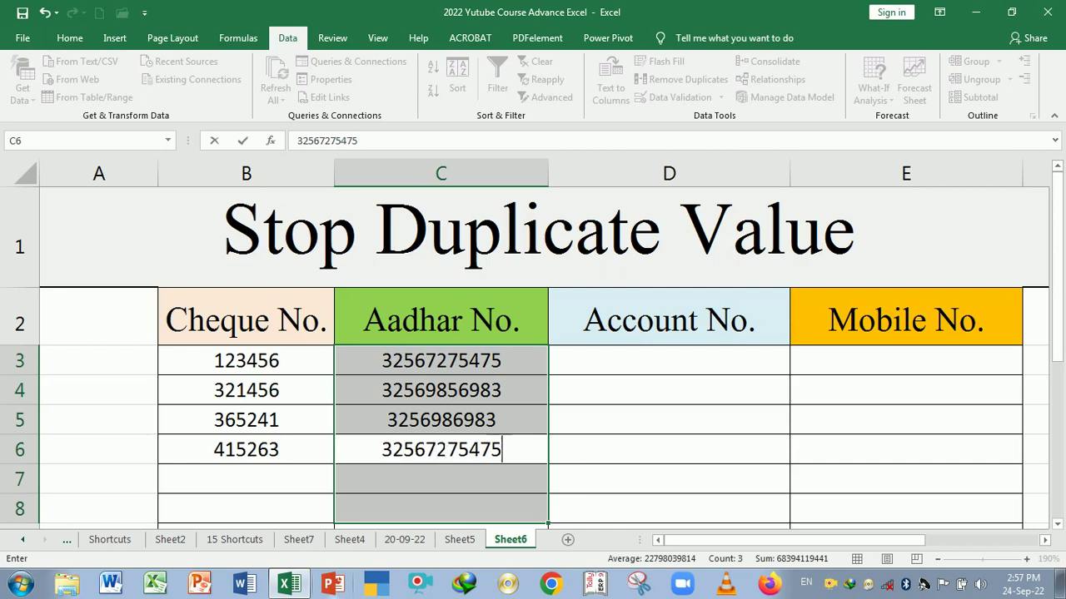
Submit the duplicate Aadhar number, cancel the error, and enter a new unique number in C6
key(Return)
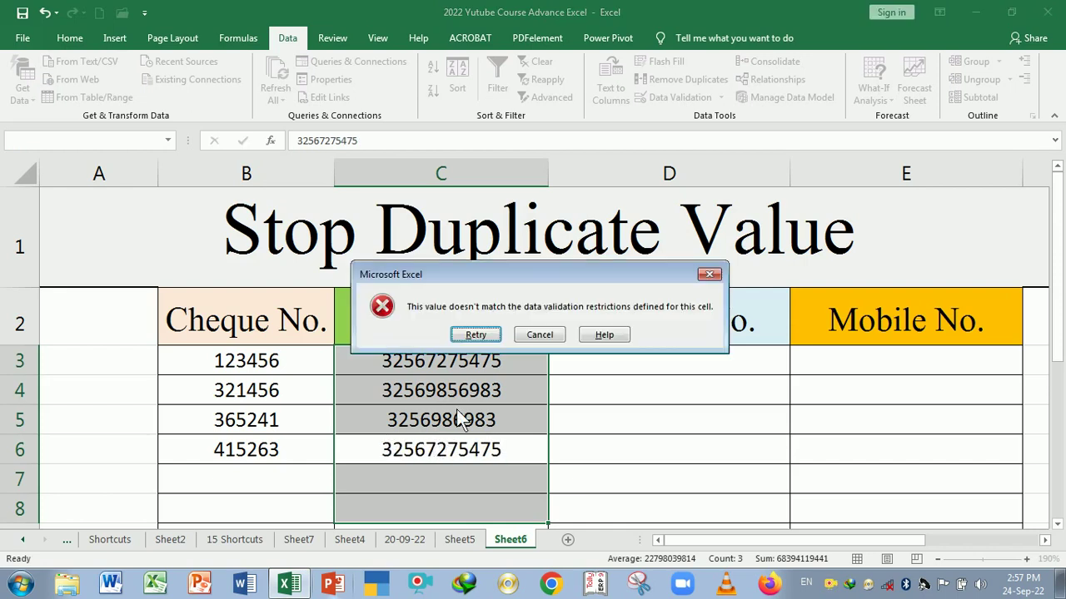
drag(520, 270, 713, 265)
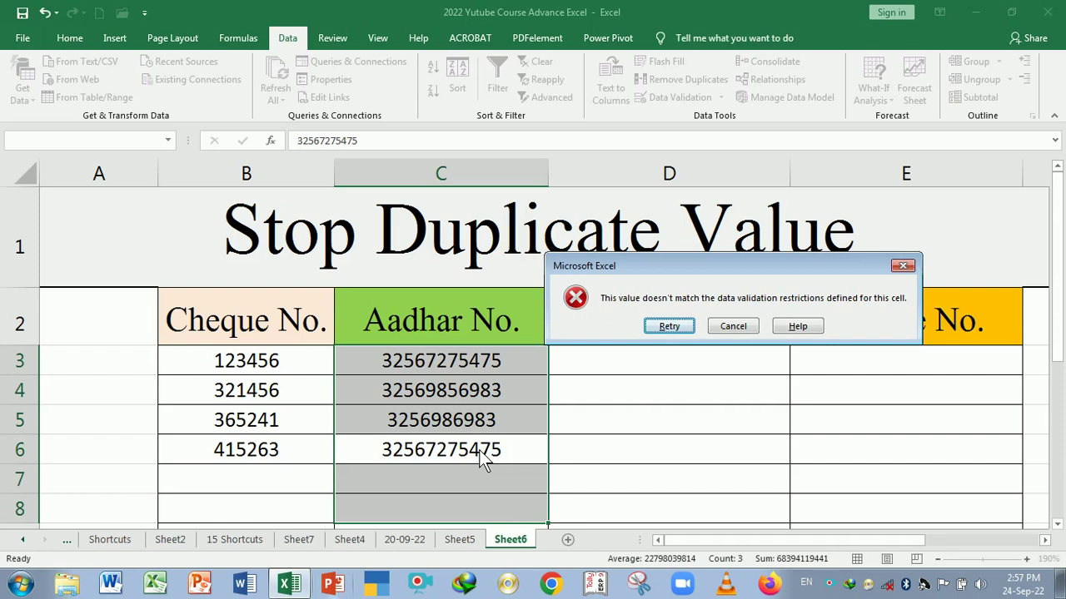
click(733, 326)
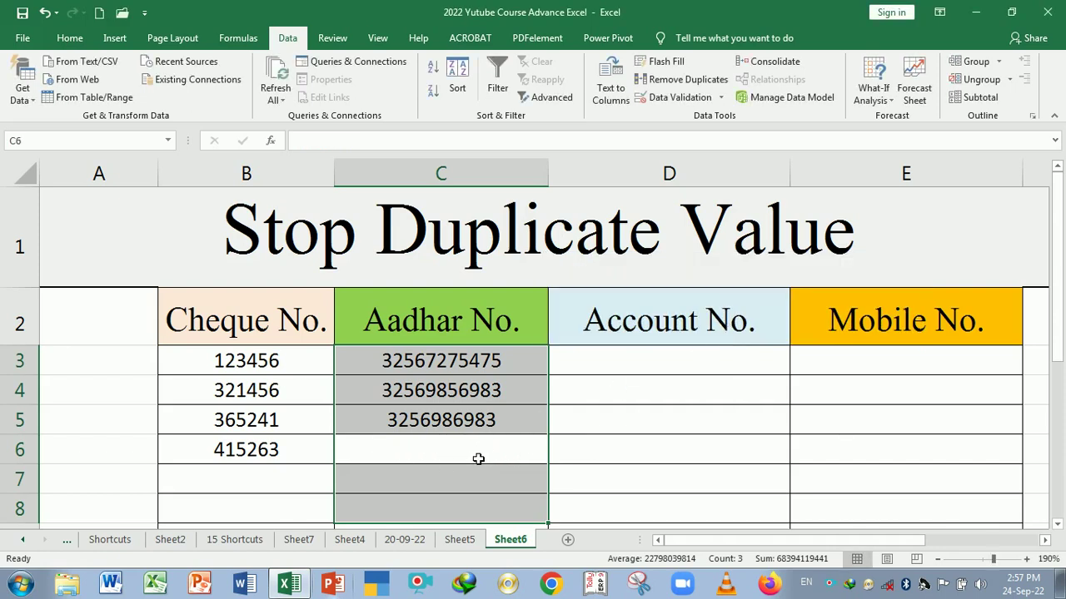
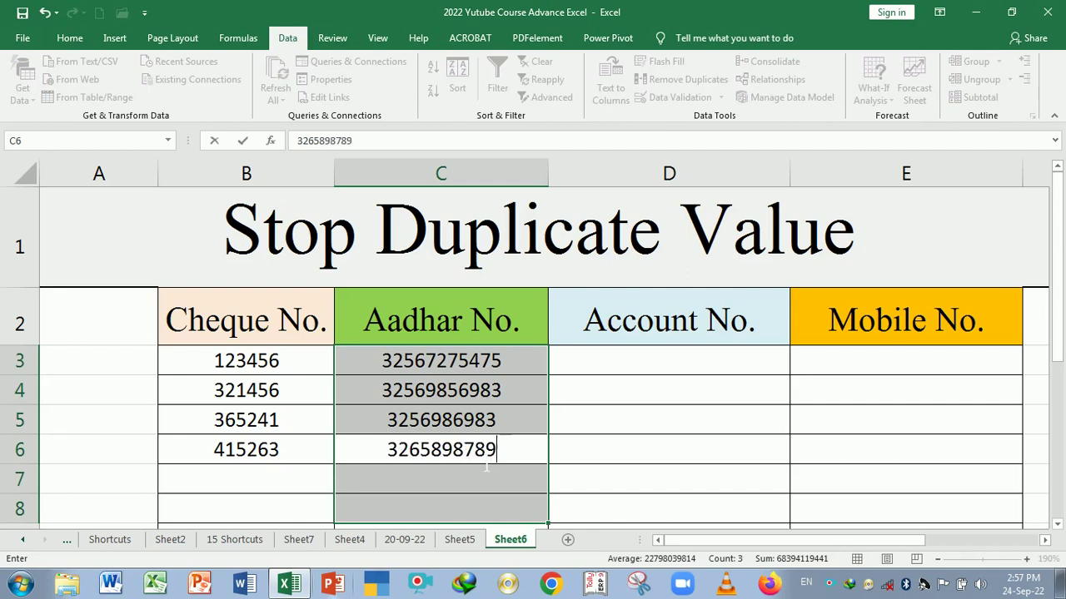
key(Return)
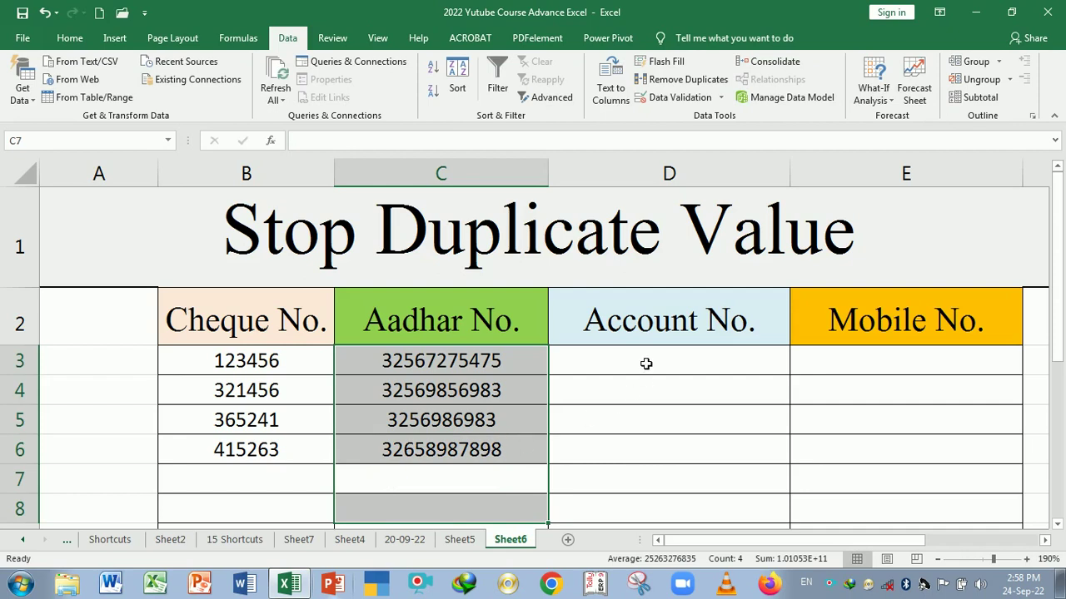
Select the Account No. cells D3:D8 and set Data Validation's Allow to Custom
drag(646, 364, 659, 508)
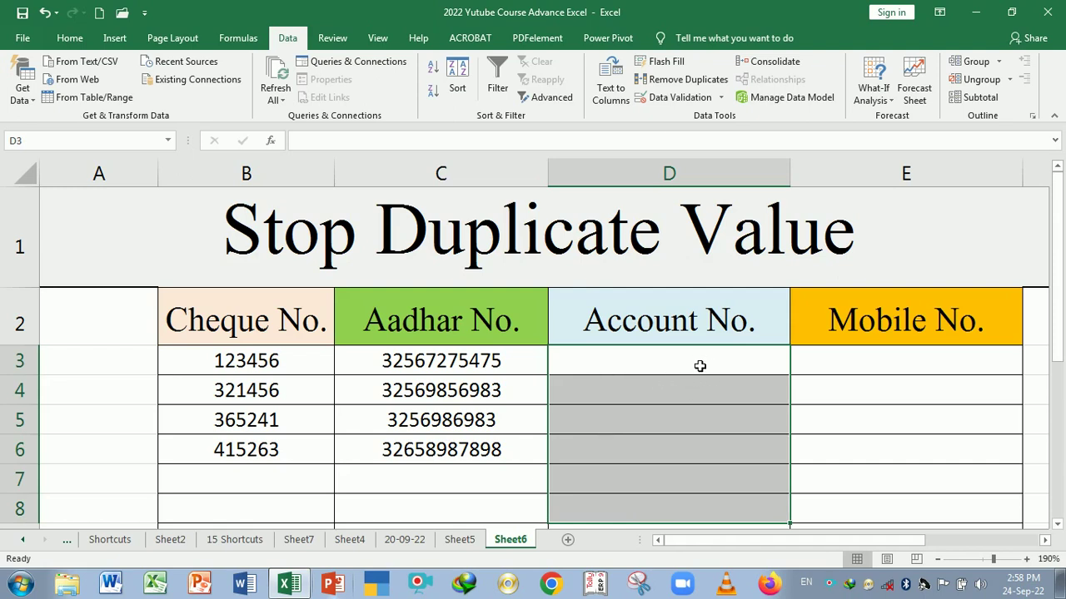
click(719, 97)
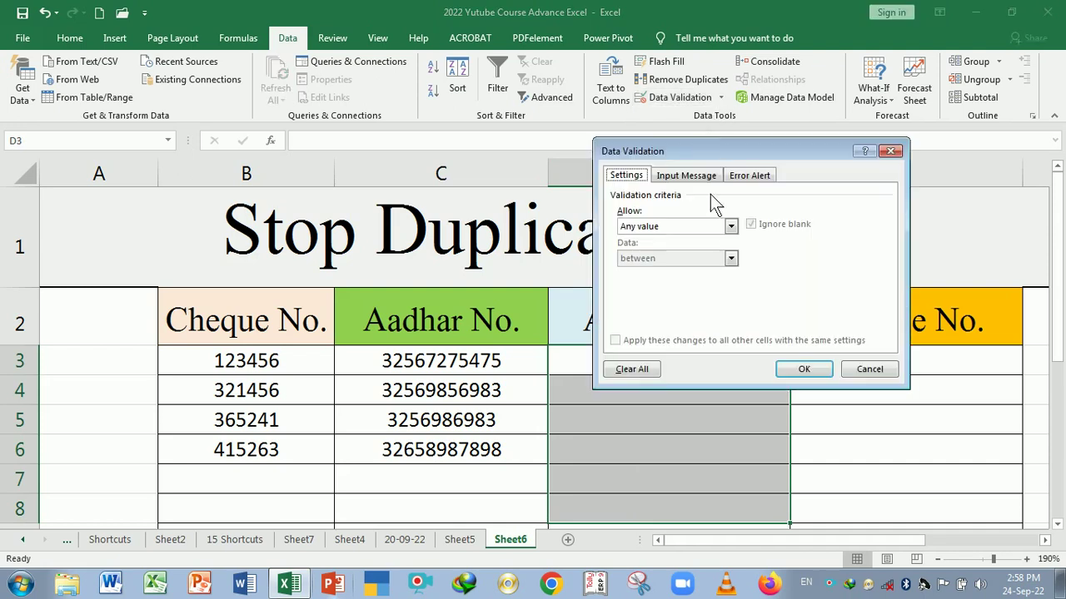
click(731, 228)
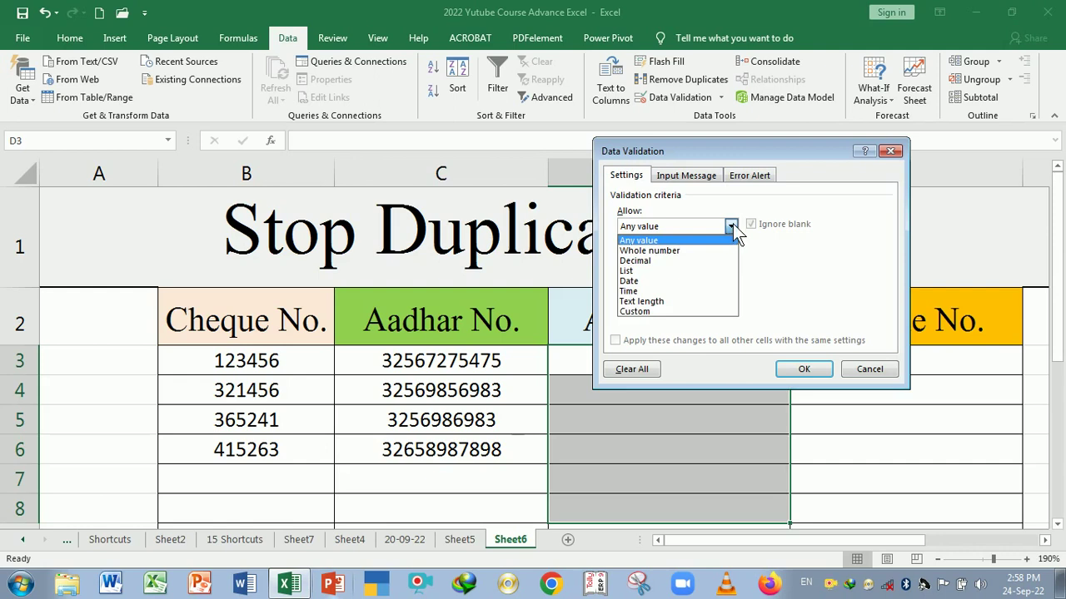
click(639, 312)
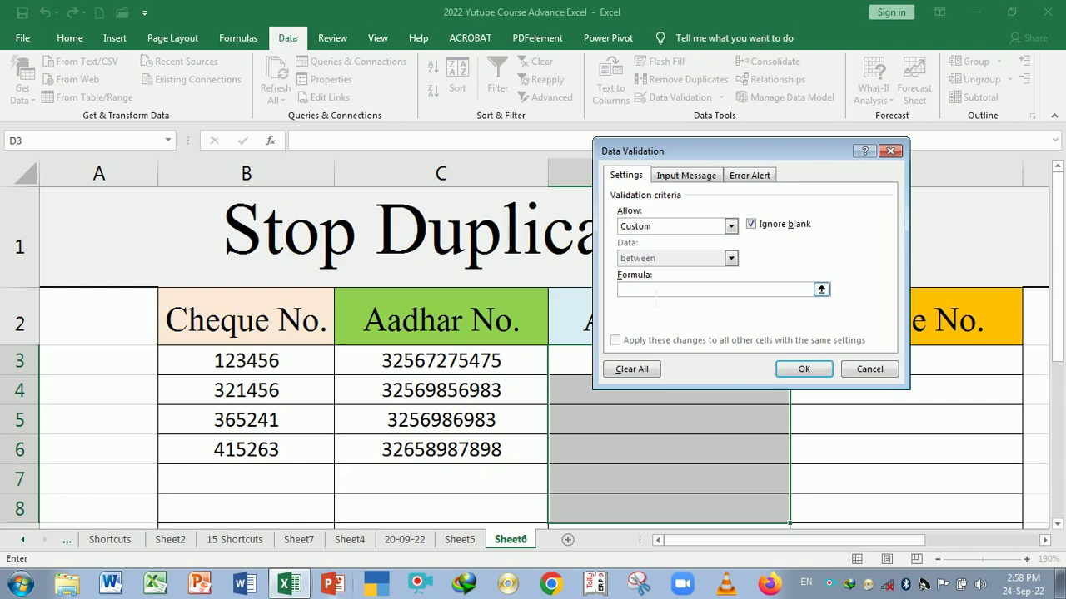
Enter the formula =countif($D$3:$D$8,D3)=1 for the Account No. cells
text(=)
text(cou)
text(nti)
text(f)
key(BackSpace)
drag(715, 147, 784, 124)
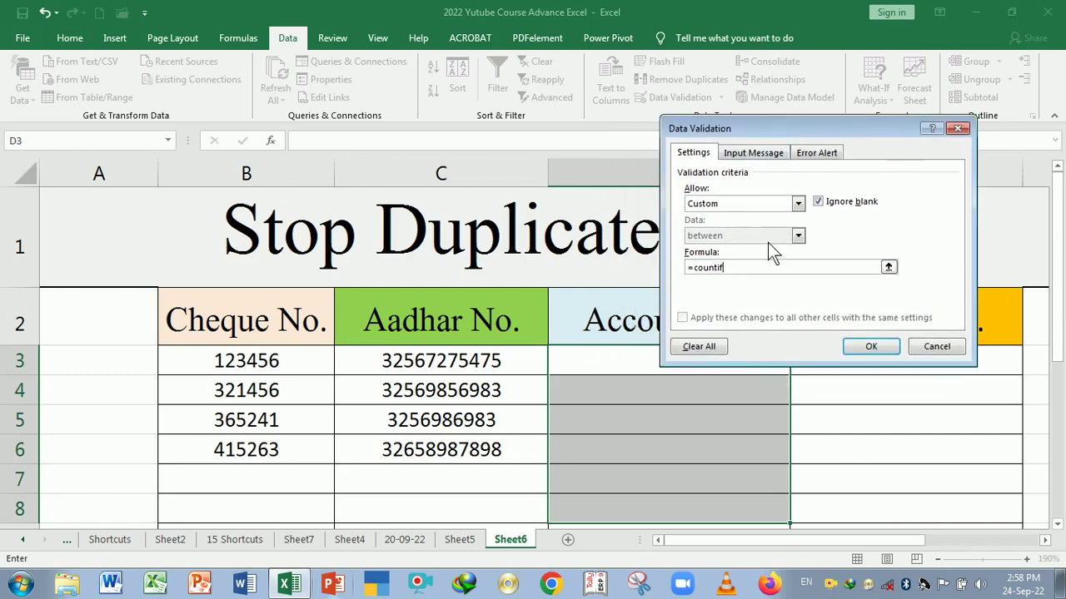
text(()
drag(632, 364, 672, 507)
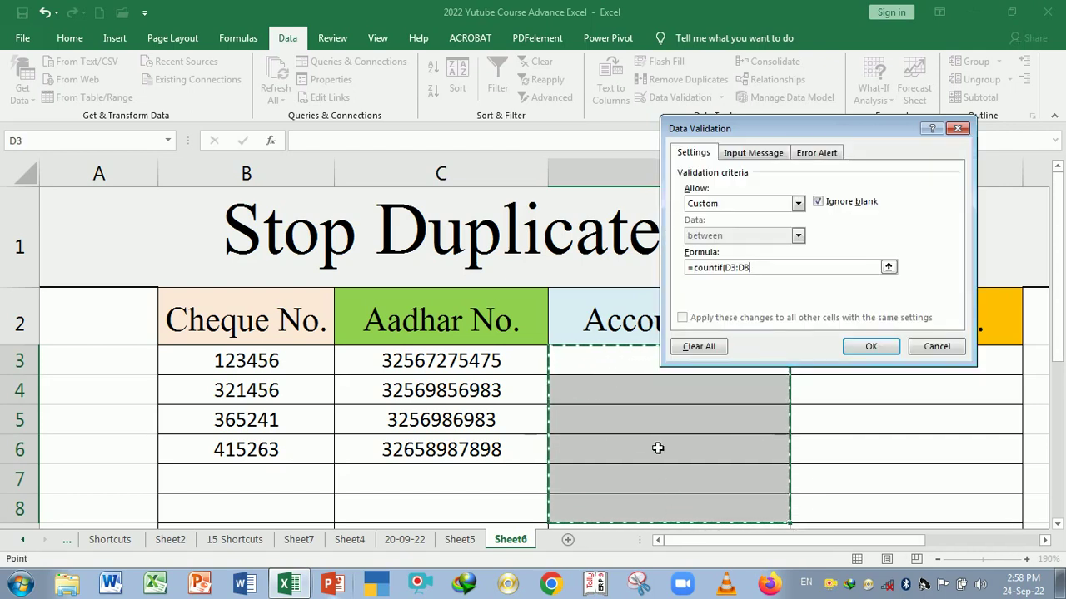
key(F4)
text(,)
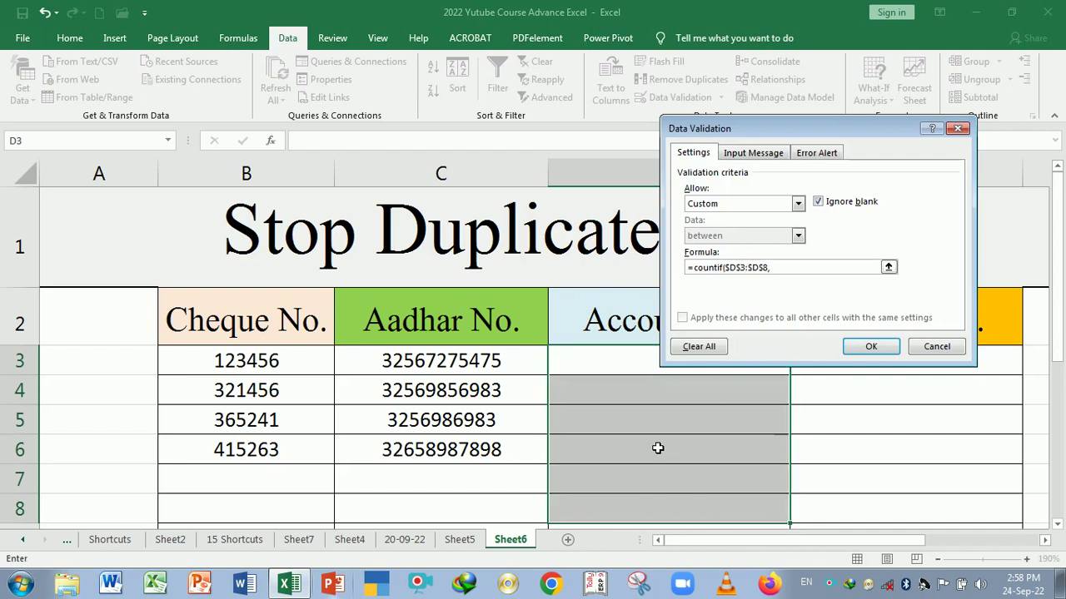
click(626, 368)
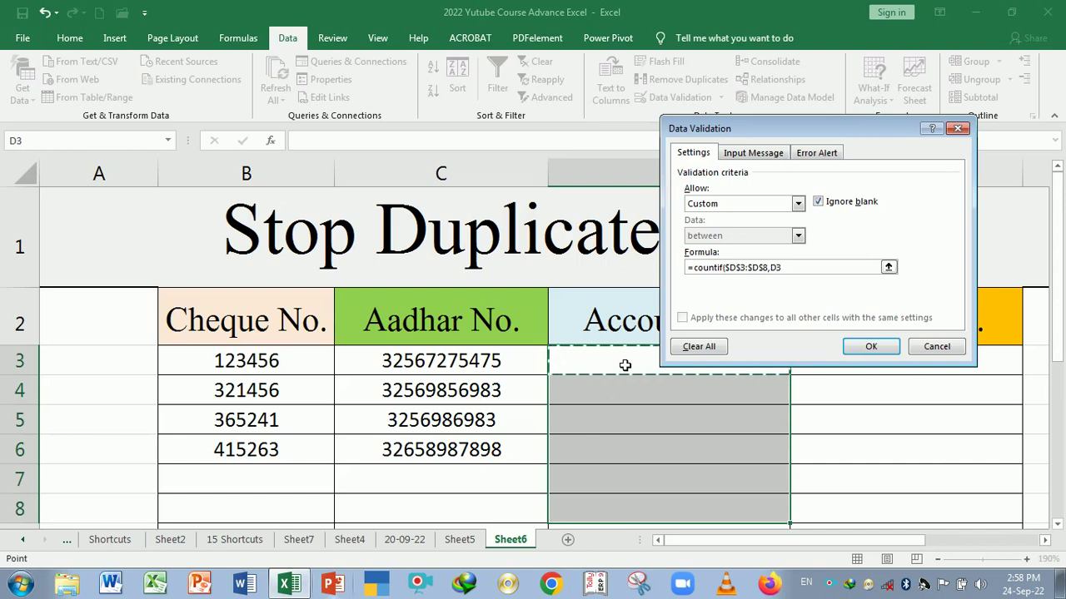
text()=)
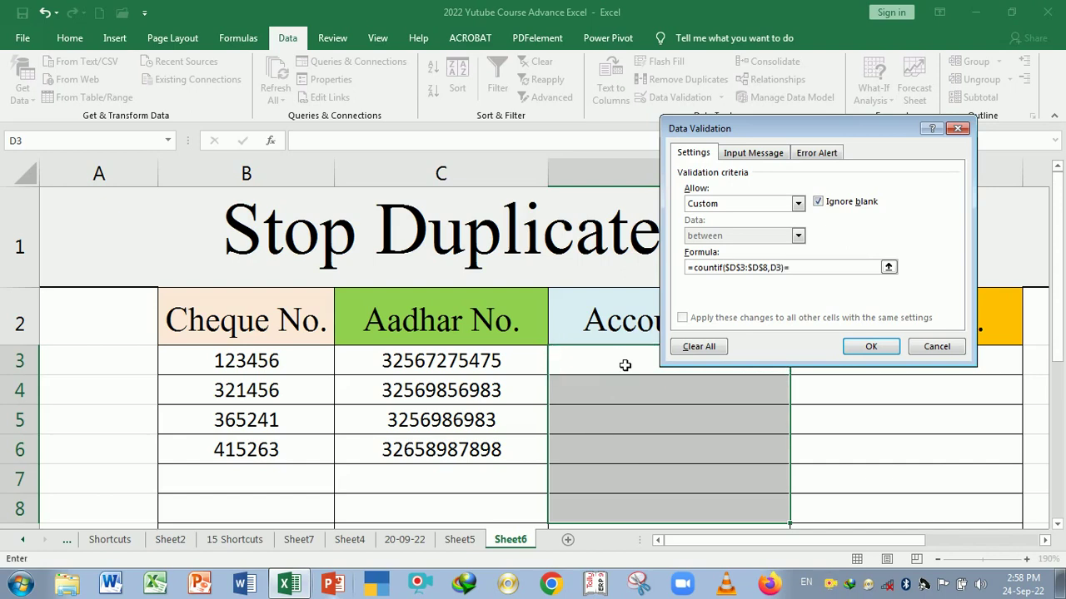
text(1)
Add input message title 'Enter A/c Number' with message 'Enter 15 Digit Account Number'
click(748, 154)
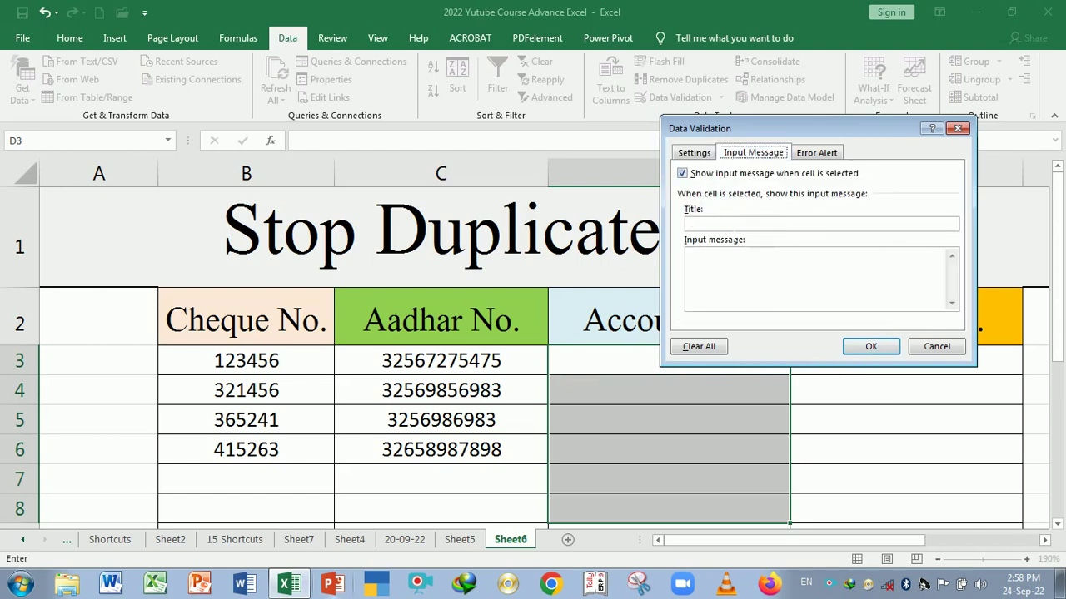
click(743, 223)
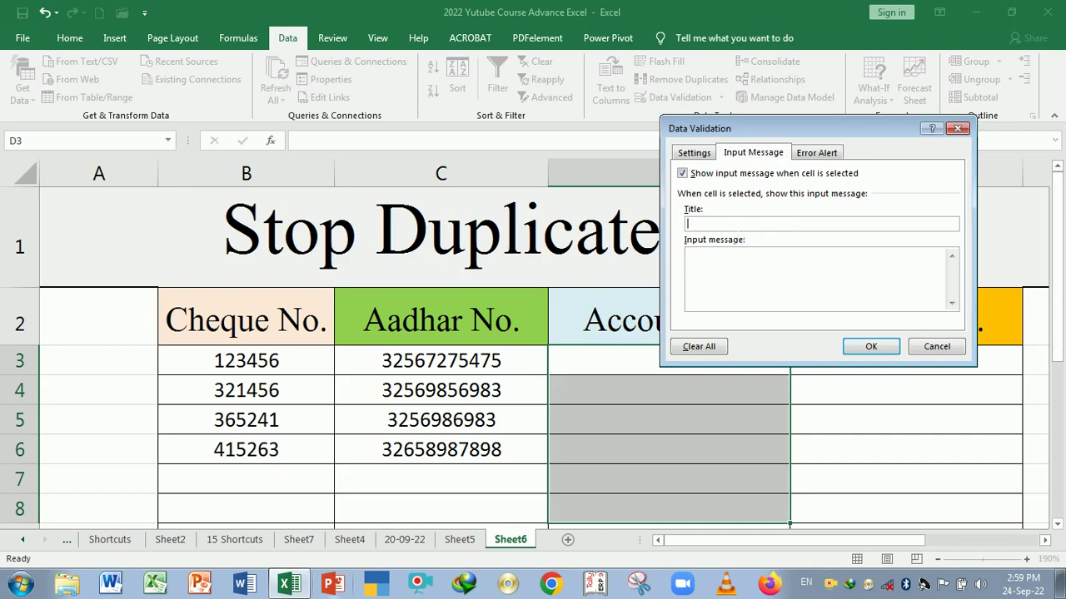
text(E)
text(nter A/)
text(c)
text( Number)
text(Enter )
text(1)
text(5 Dig)
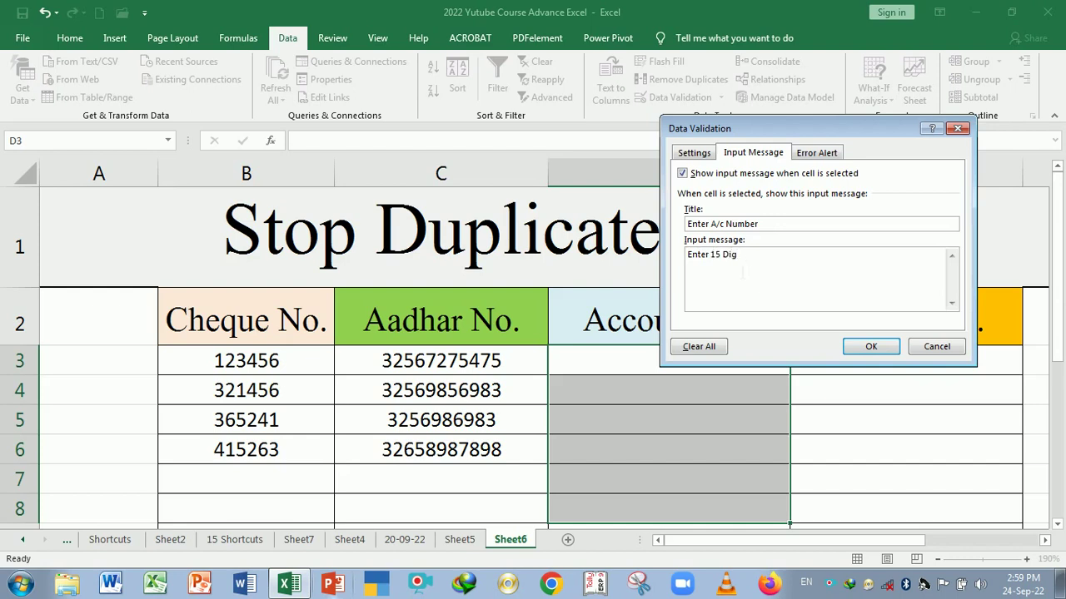
text(it A)
text(ccount N)
text(umber)
Give the Account No. rule a Stop error alert titled 'Duplicate Entry' and apply it
click(818, 154)
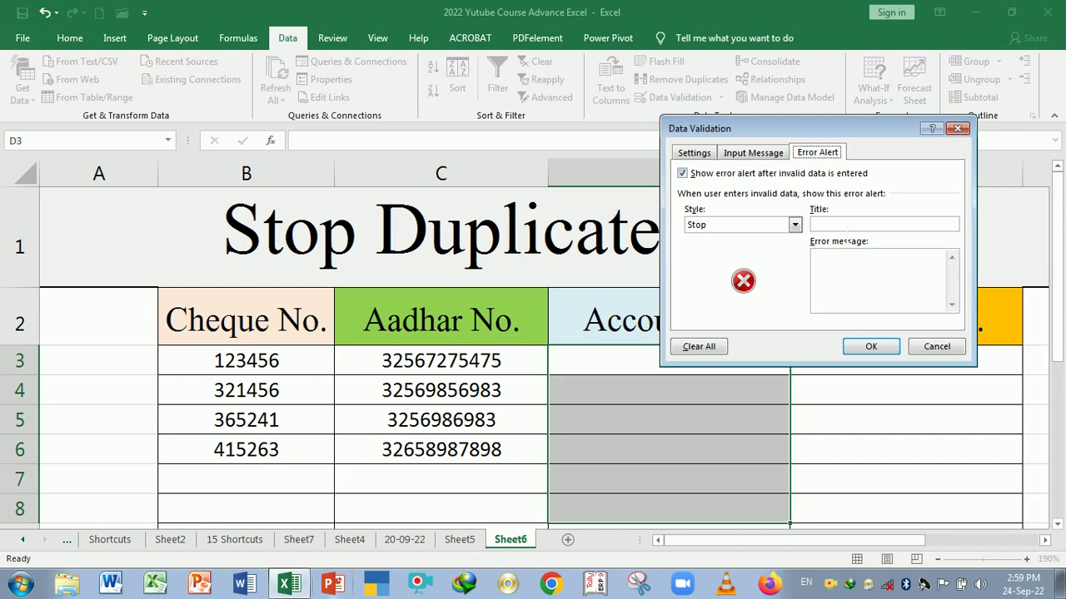
click(795, 229)
click(772, 239)
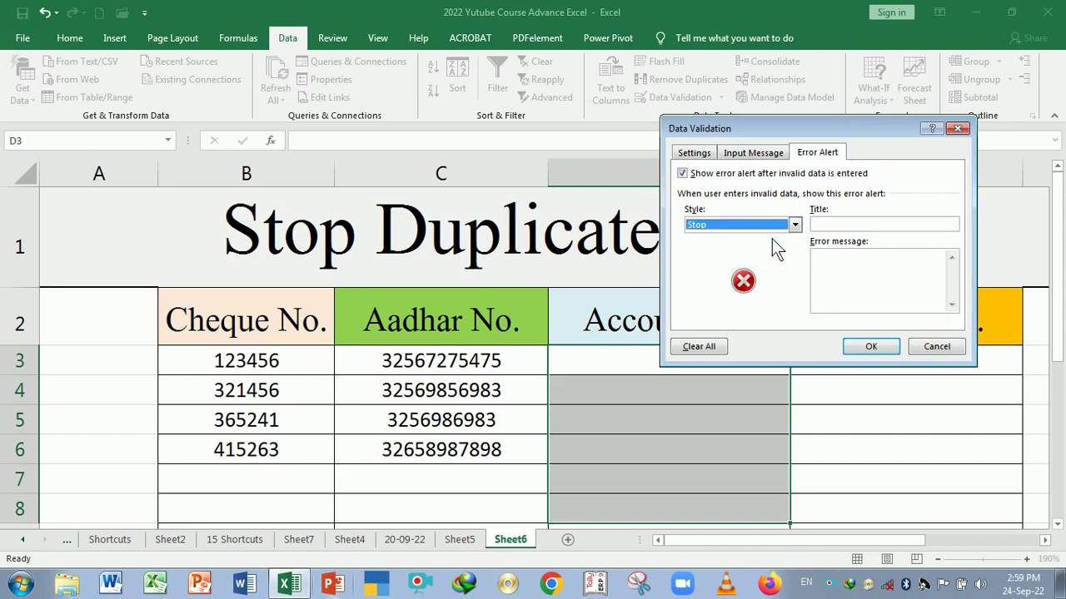
click(836, 225)
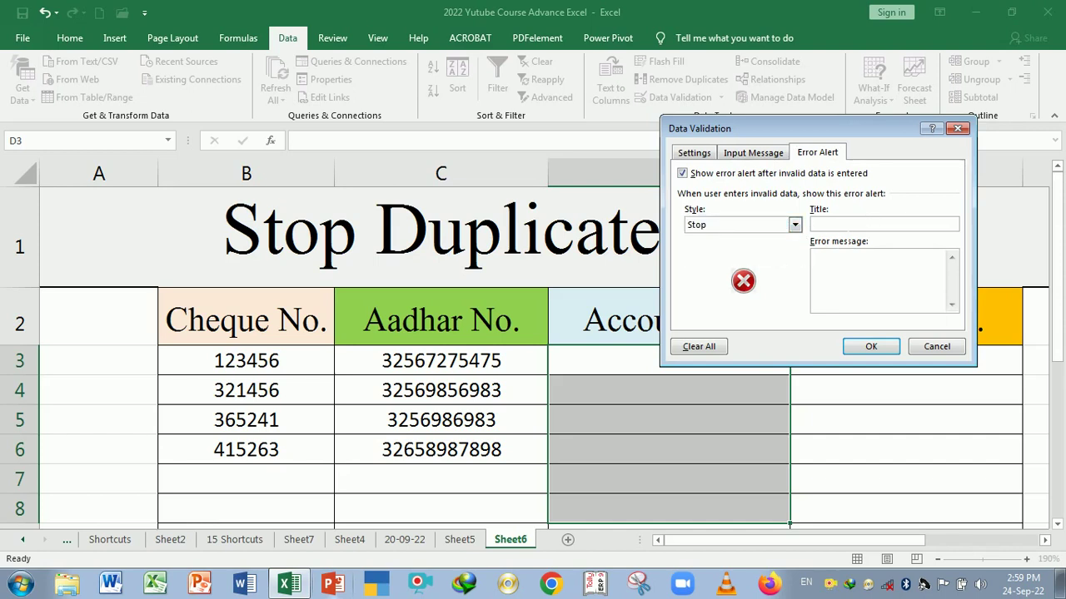
text(Trty)
key(BackSpace)
key(BackSpace)
text(y)
key(BackSpace)
key(BackSpace)
key(BackSpace)
text(D)
text(uplic)
text(ateEntry)
key(BackSpace)
key(BackSpace)
text(er)
key(BackSpace)
text(y)
key(BackSpace)
text(r)
key(BackSpace)
text(ry)
click(867, 348)
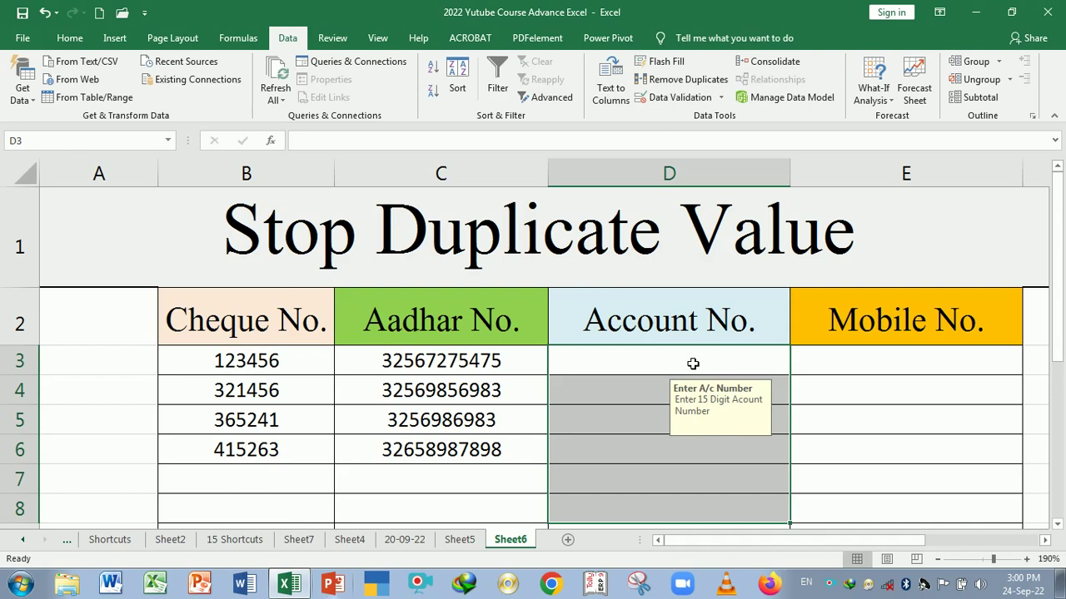
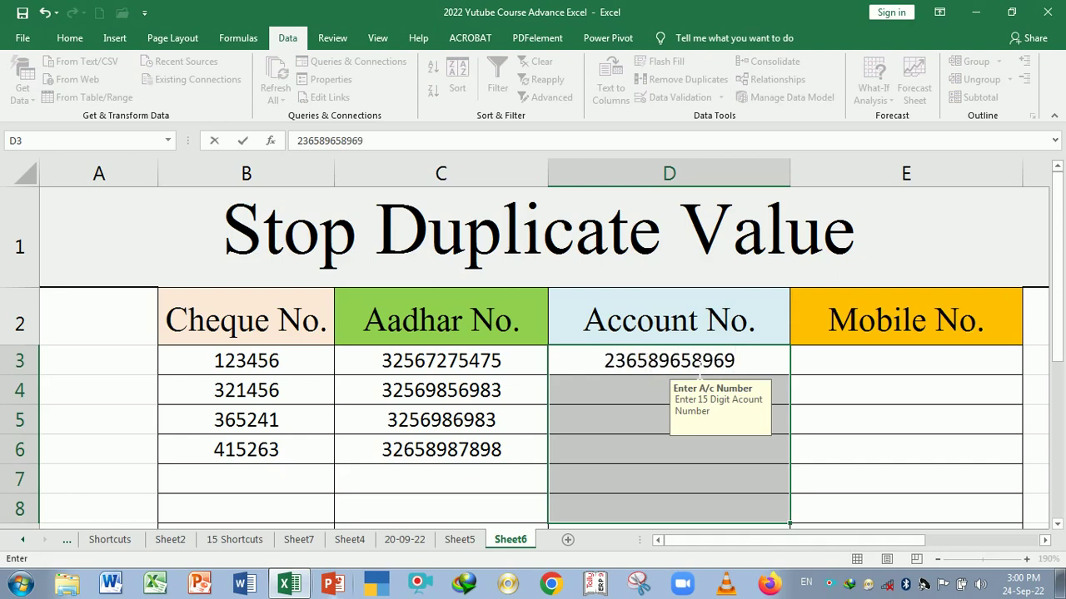
Enter a 12-digit account number in D3 and select the account cells from D3 down
key(Return)
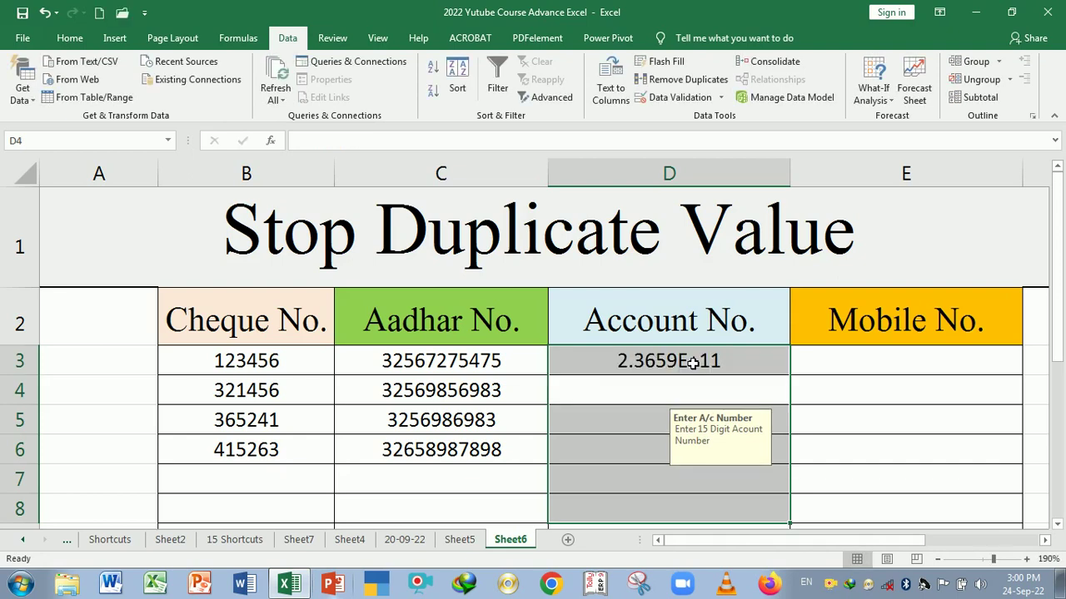
click(716, 368)
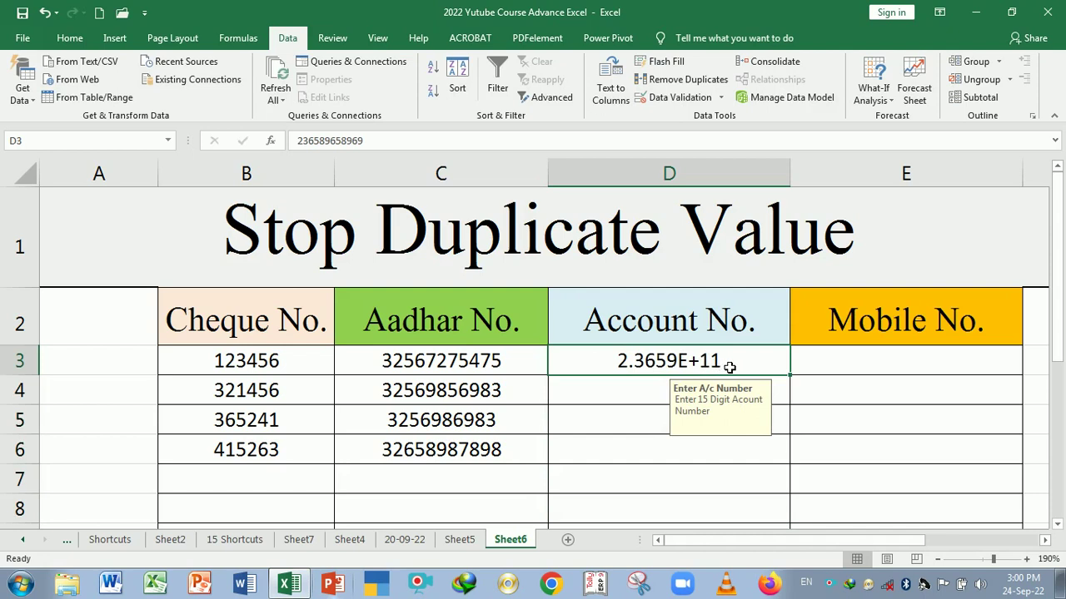
click(649, 413)
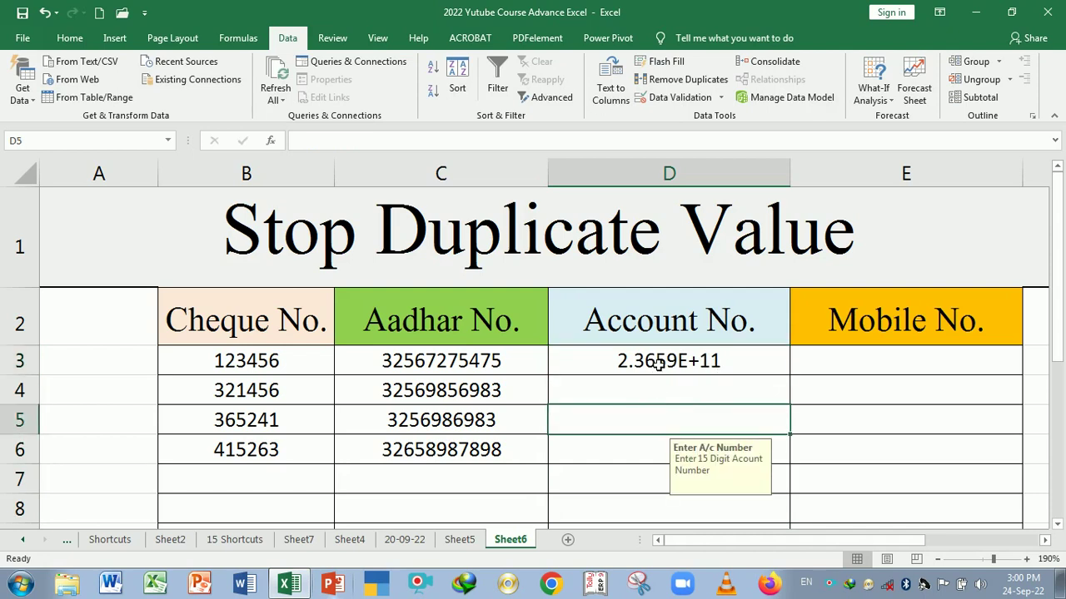
drag(658, 363, 651, 513)
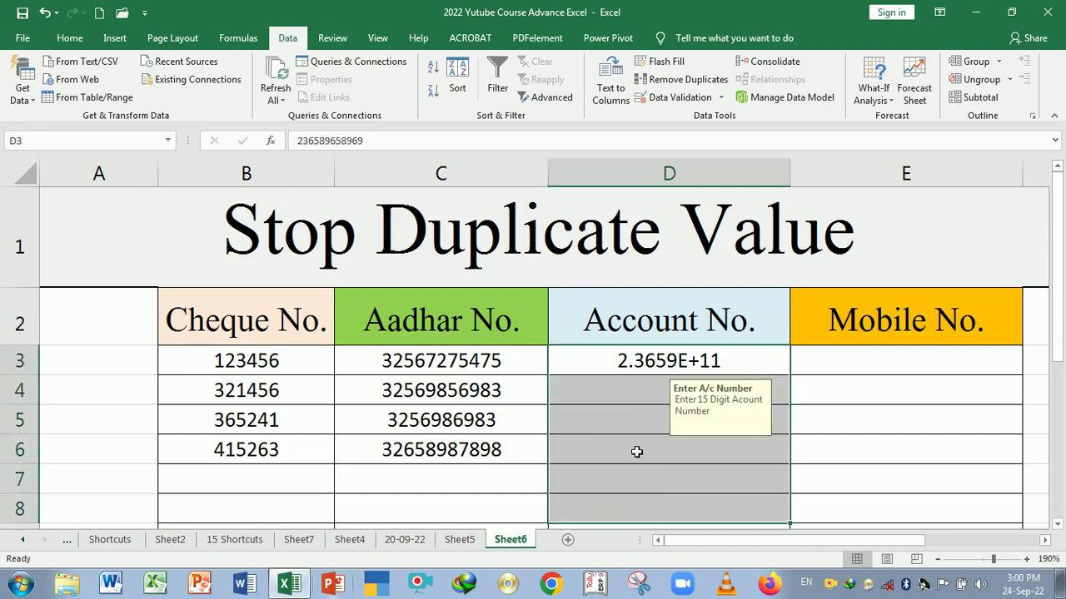
Format the account cells with the custom '#' number format so 12-digit numbers show in full
right_click(645, 364)
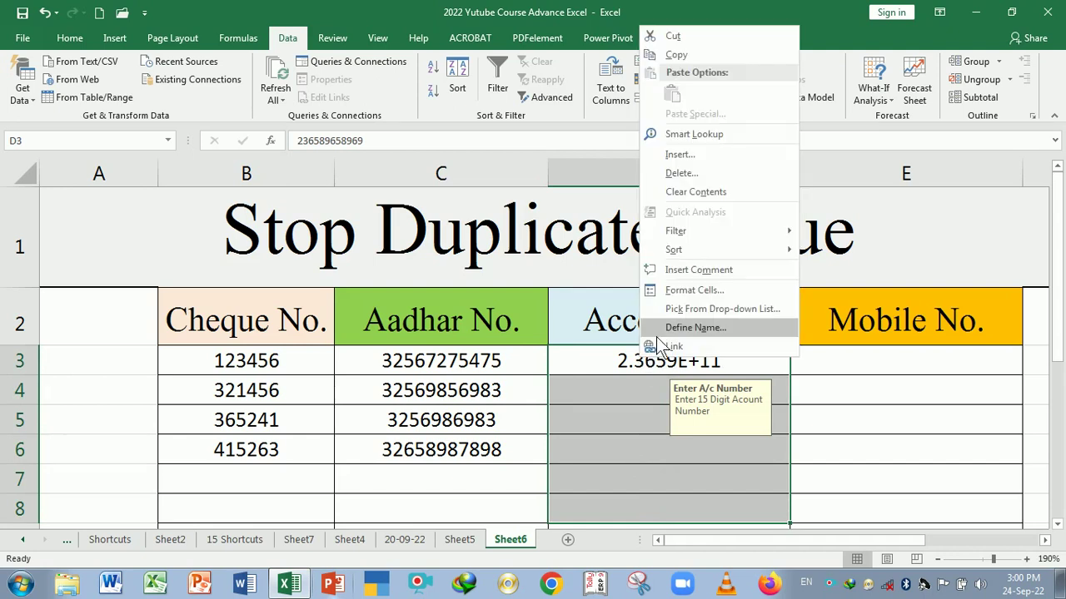
click(685, 291)
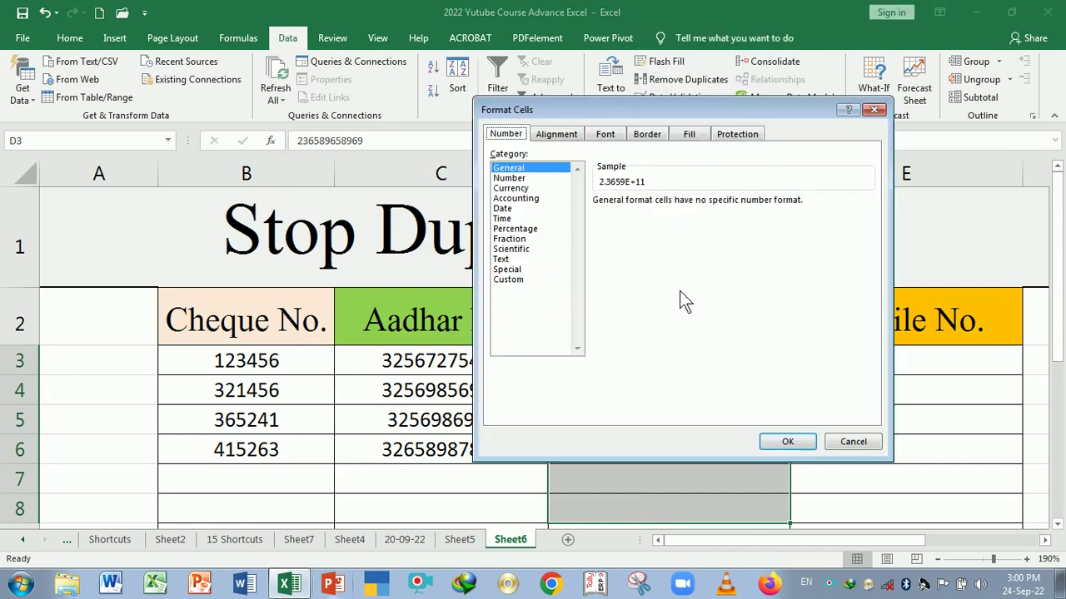
click(516, 280)
click(599, 229)
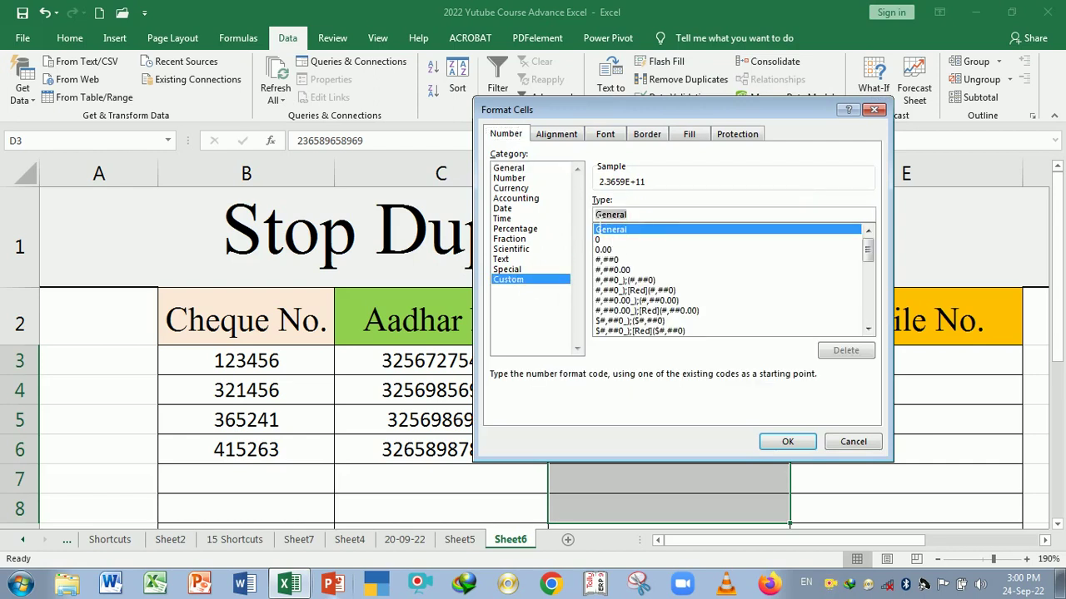
key(BackSpace)
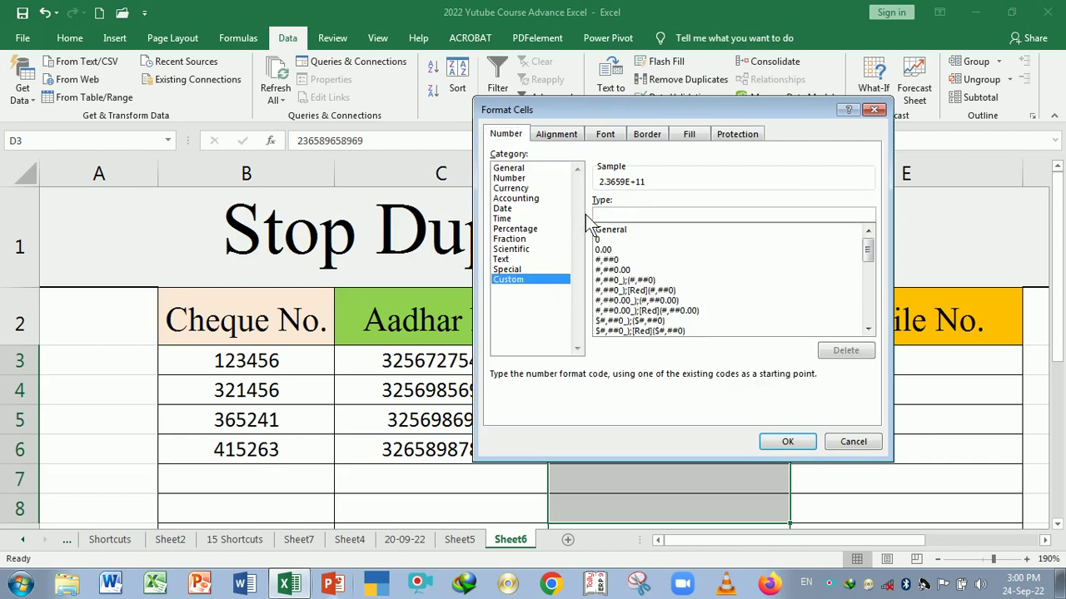
text(#)
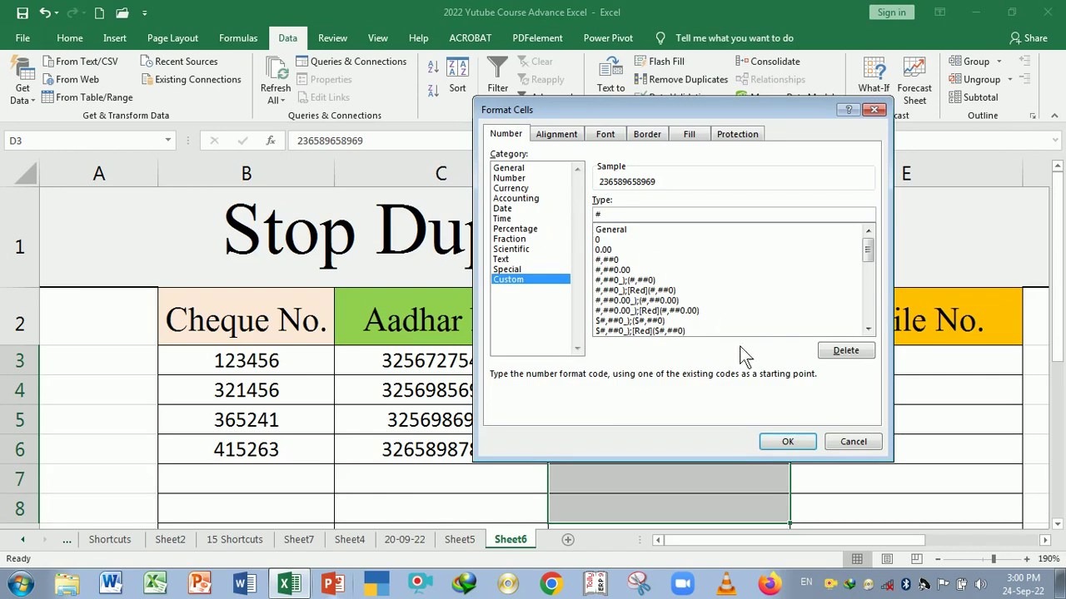
click(790, 443)
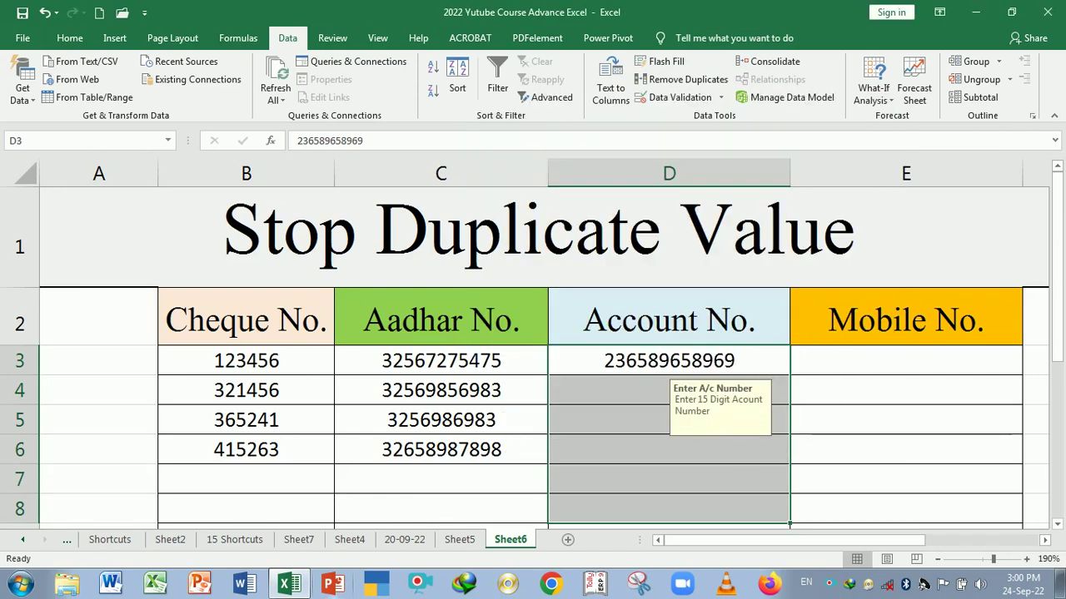
Enter an account number in D4, then type D3's account number again into D5
click(643, 398)
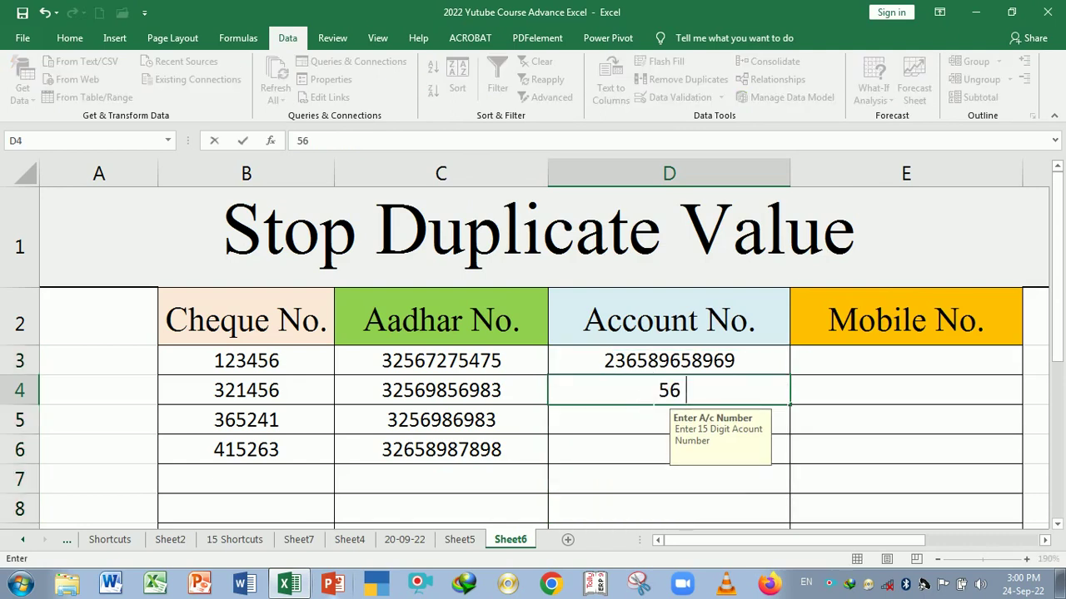
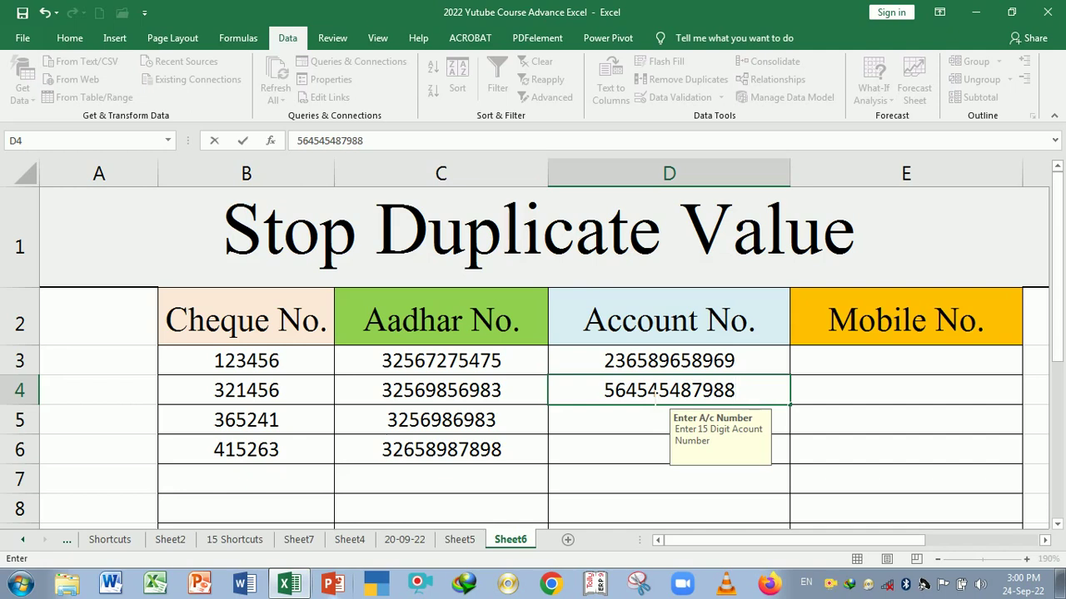
key(Return)
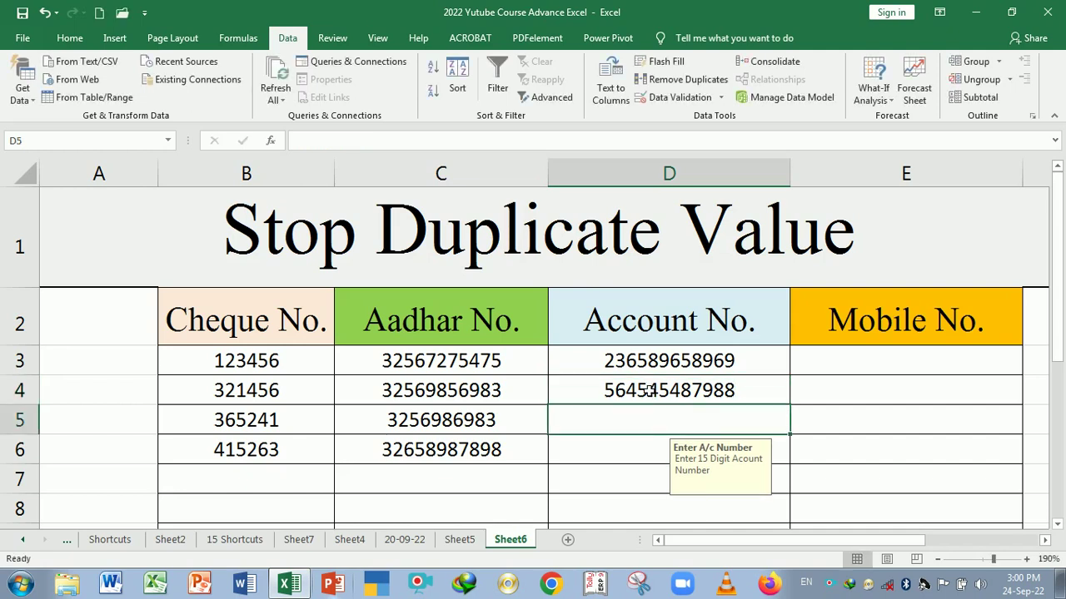
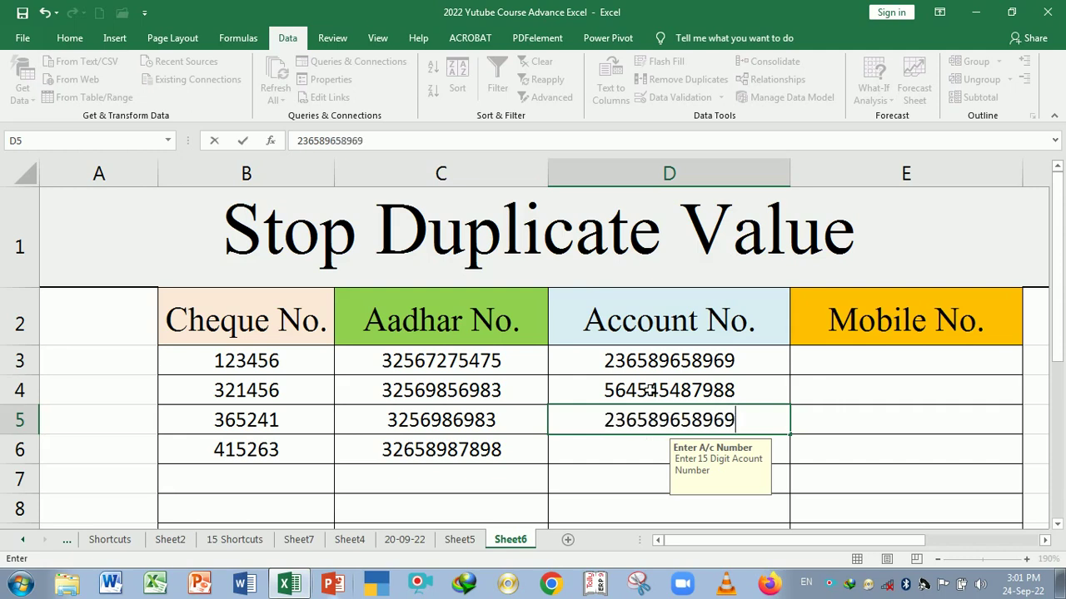
Commit the repeated account number in D5, then cancel the Duplicate Entry alert to discard it
key(Return)
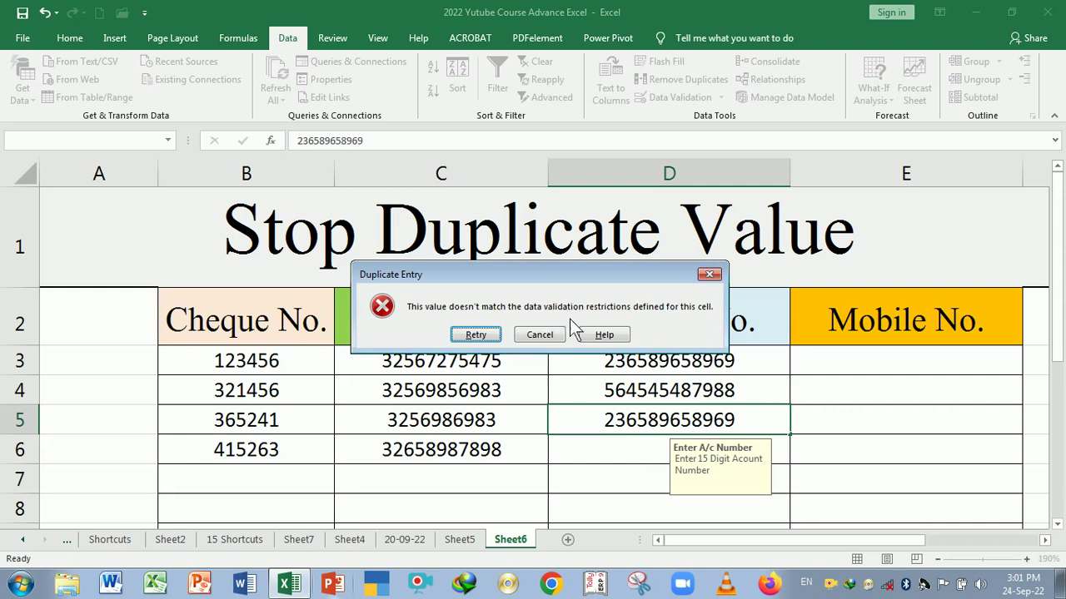
drag(524, 273, 450, 210)
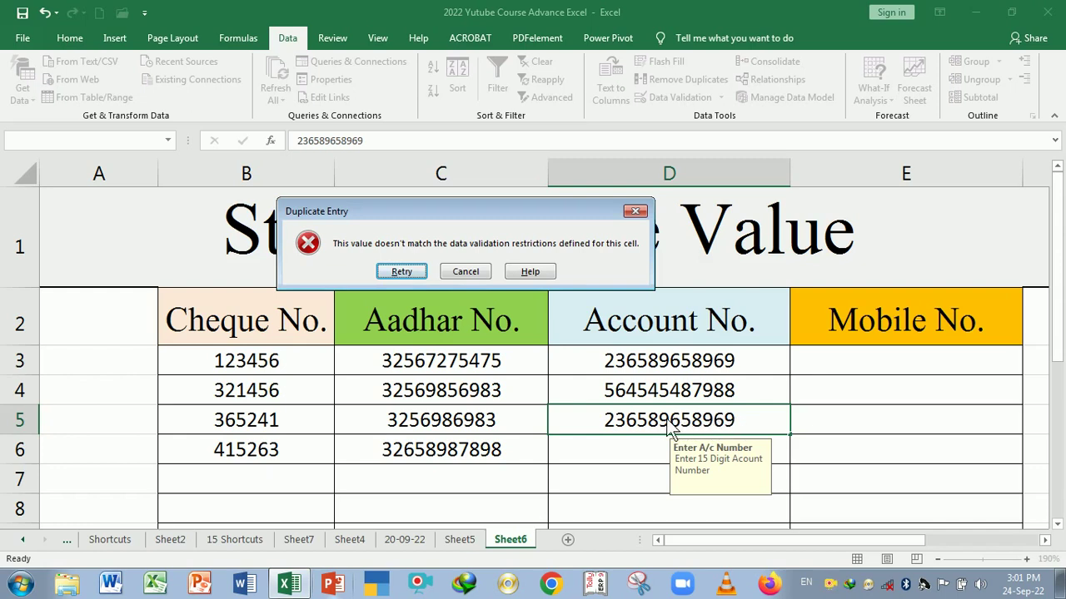
drag(486, 206, 635, 202)
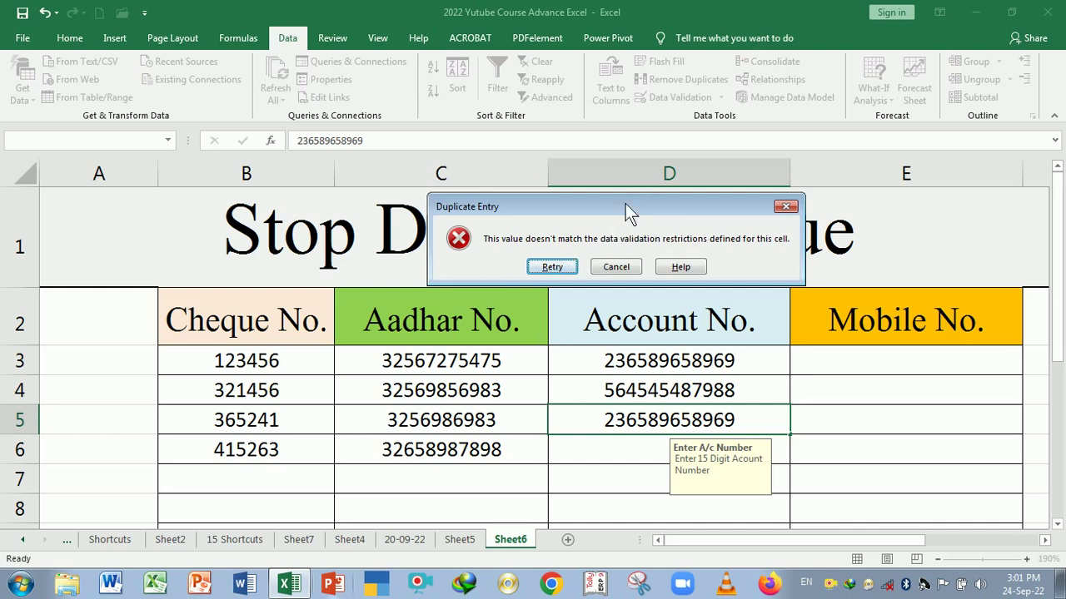
drag(625, 203, 642, 204)
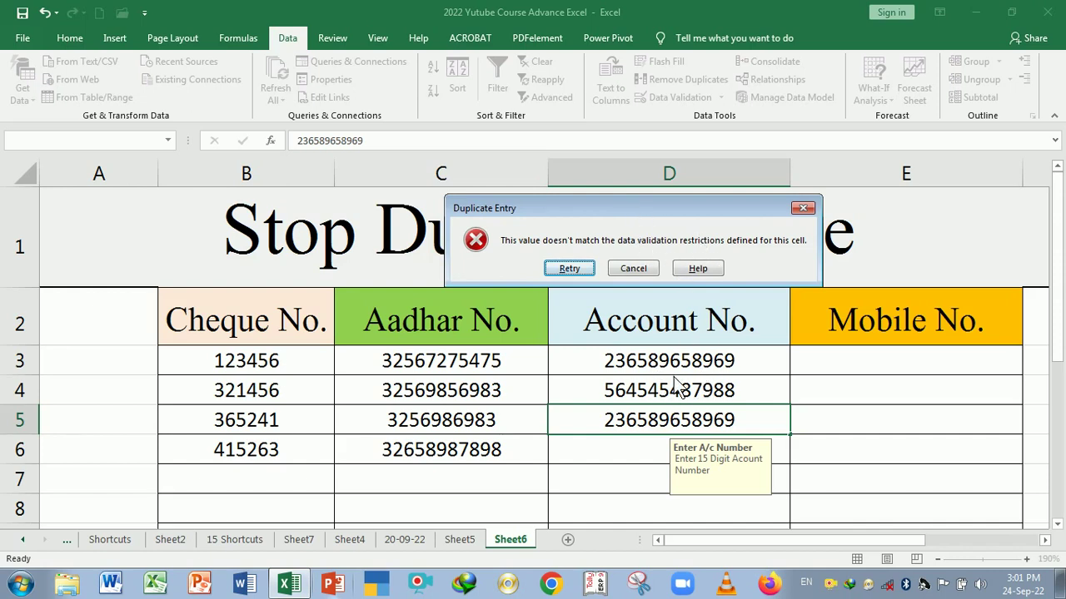
click(634, 268)
Select the Mobile No. cells E3:E8 and start a Custom data validation rule
click(861, 389)
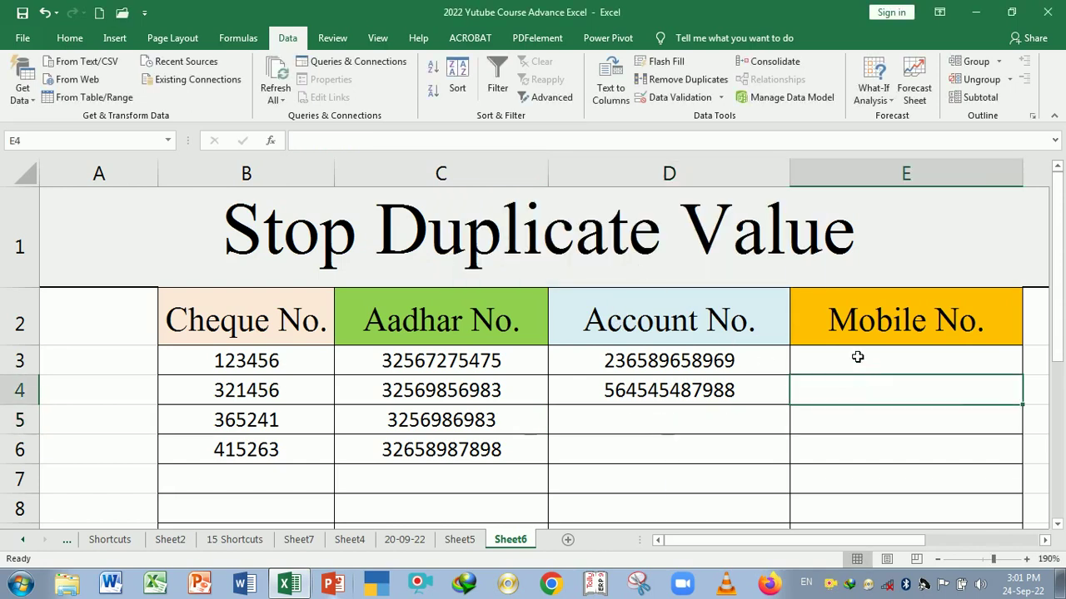
drag(857, 356, 868, 504)
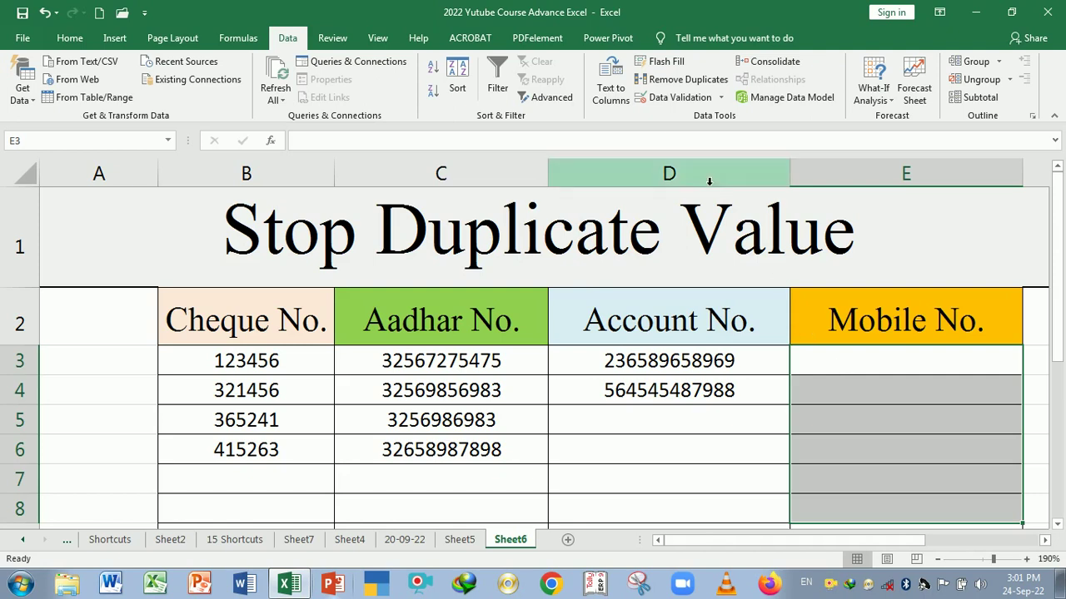
click(697, 100)
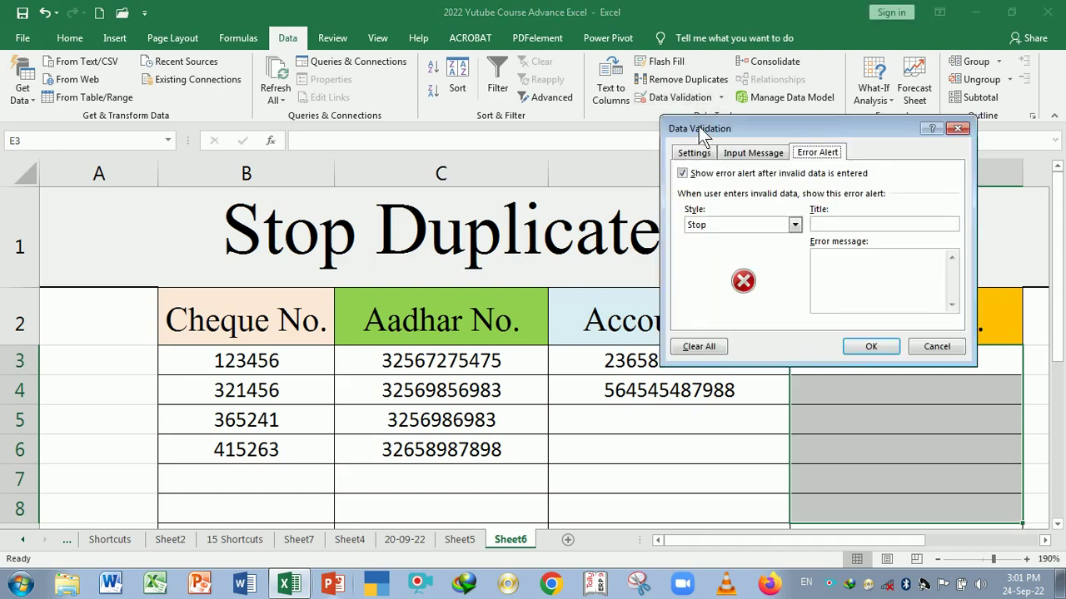
click(704, 154)
click(797, 203)
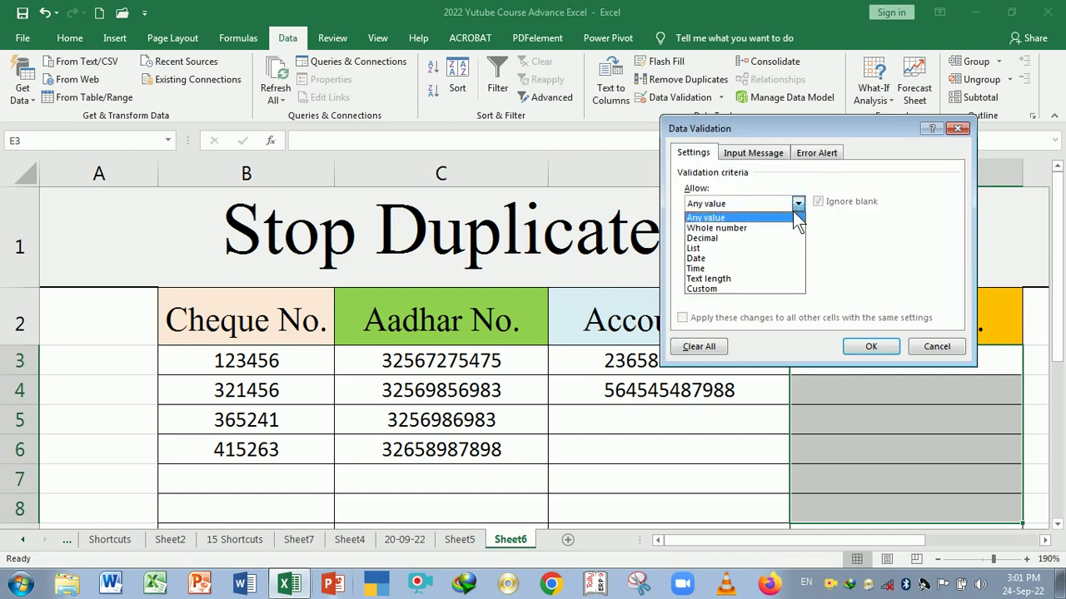
click(703, 289)
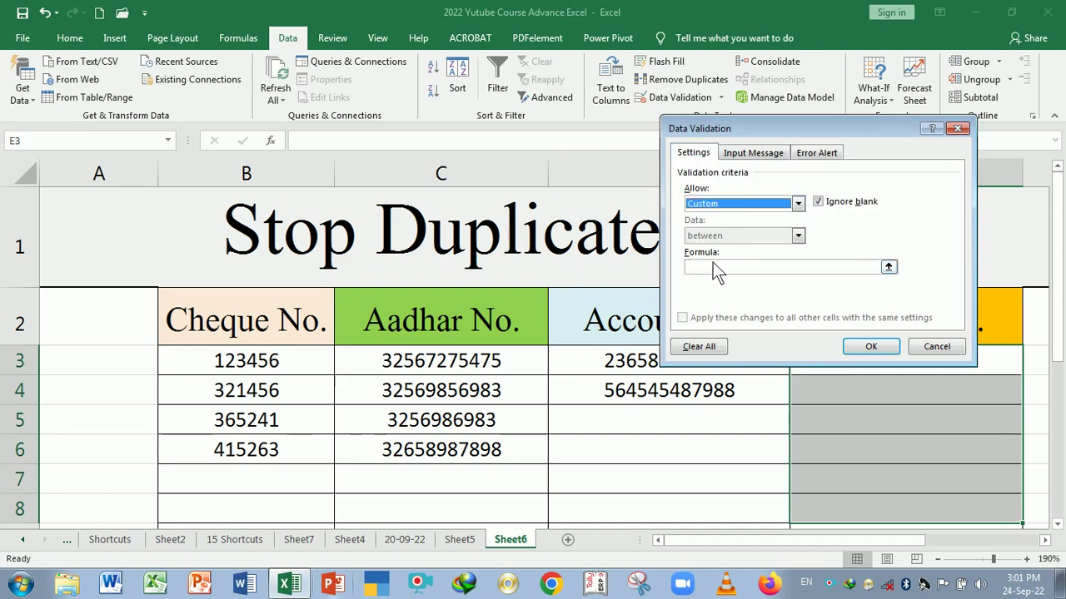
click(713, 264)
Enter the validation formula =countif($E$3:$E$8,E3)=1, replacing the mistaken D3:D8 range
text(=)
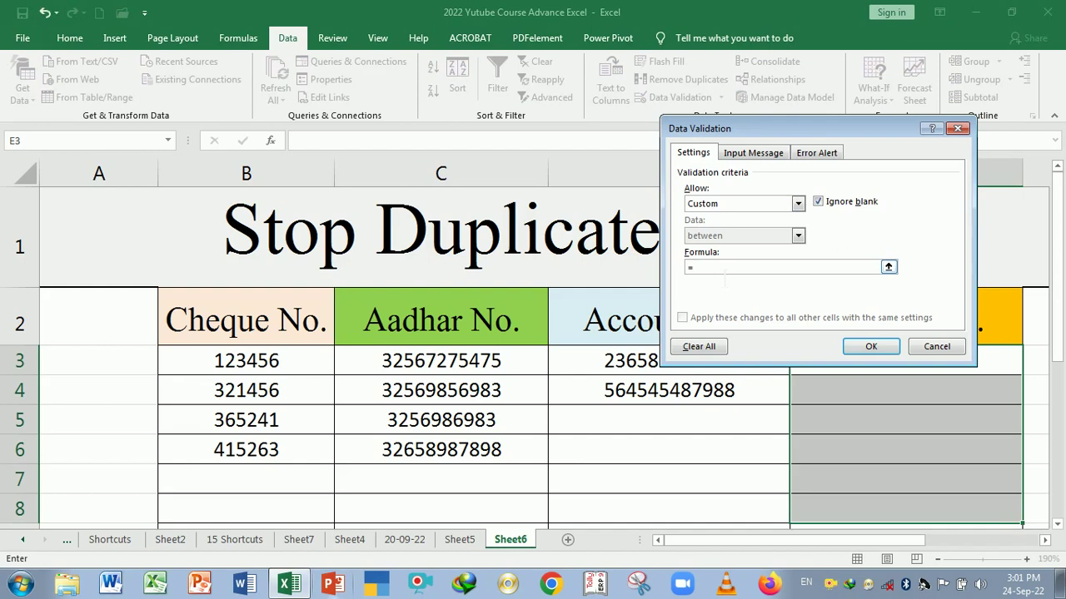
text(coun)
text(tif)
text(()
drag(616, 360, 638, 510)
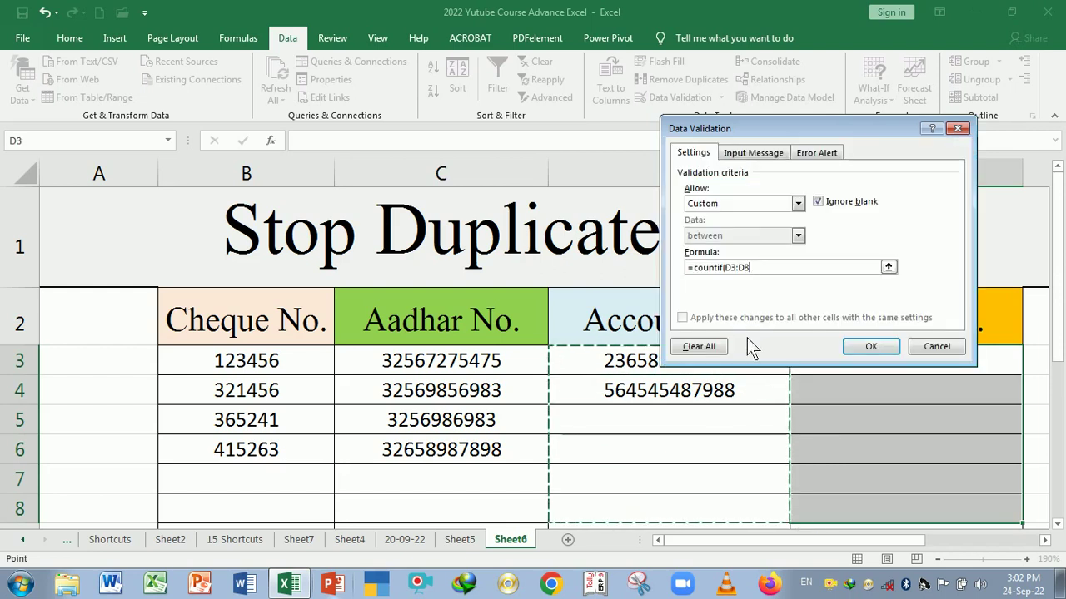
key(F4)
text(,)
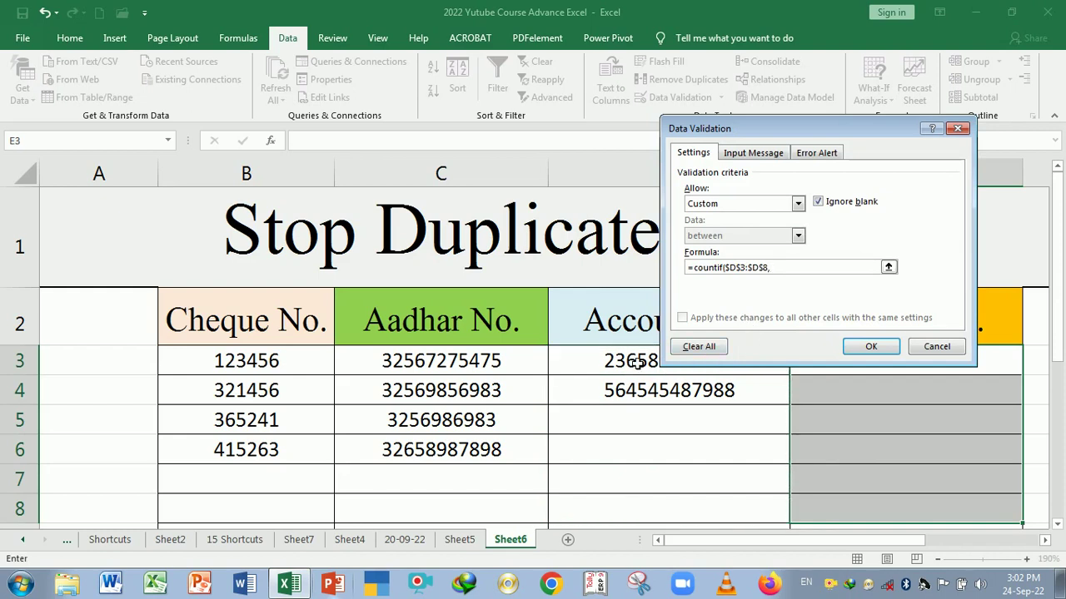
drag(826, 128, 483, 143)
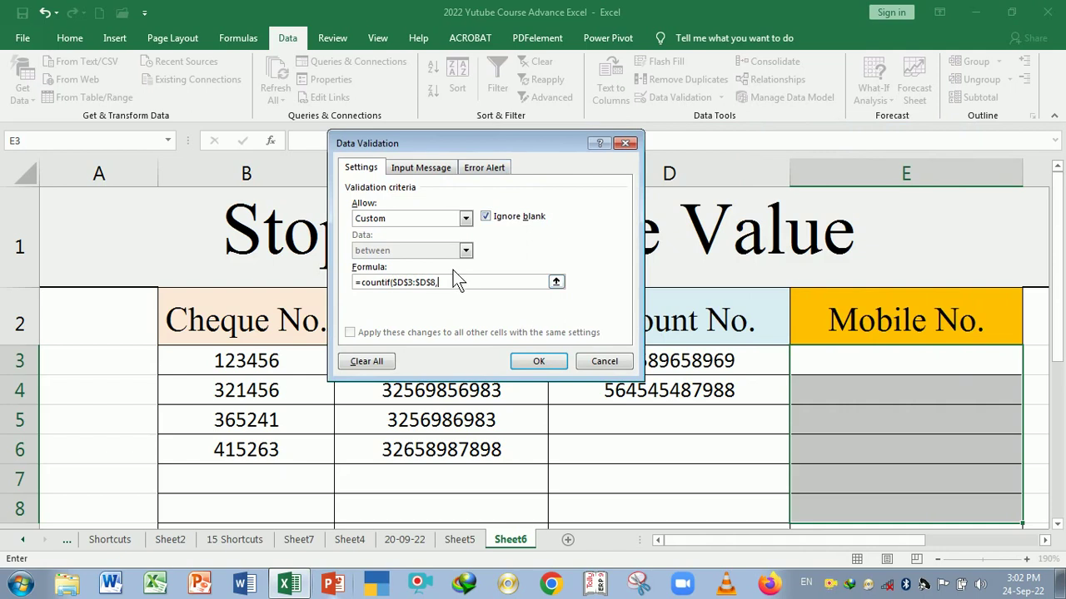
key(BackSpace)
key(BackSpace)
key(BackSpace)
key(BackSpace)
key(BackSpace)
key(BackSpace)
key(BackSpace)
drag(866, 363, 883, 508)
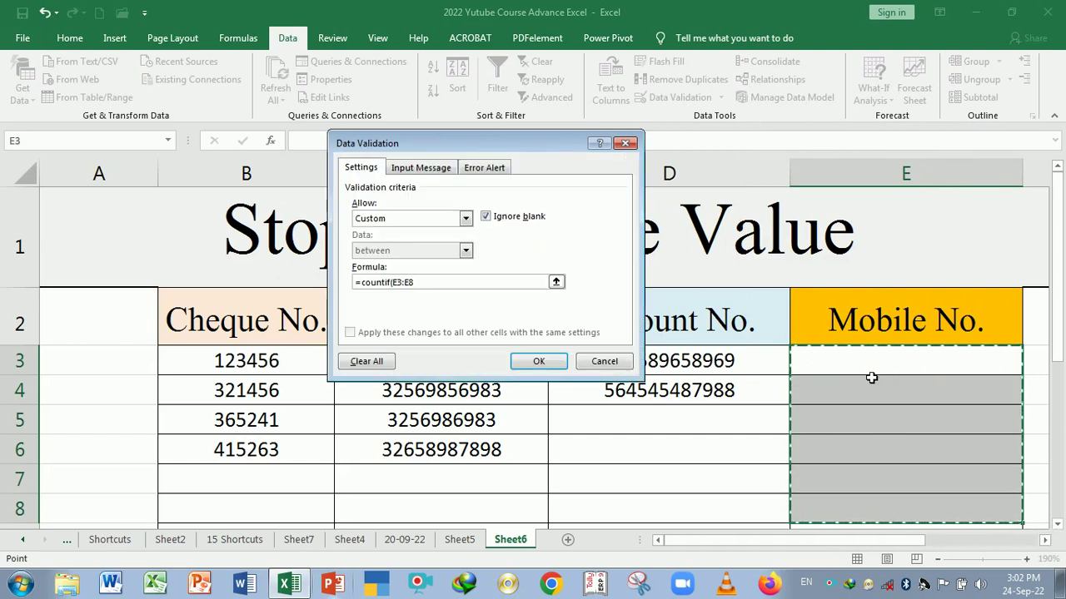
key(F4)
text(,)
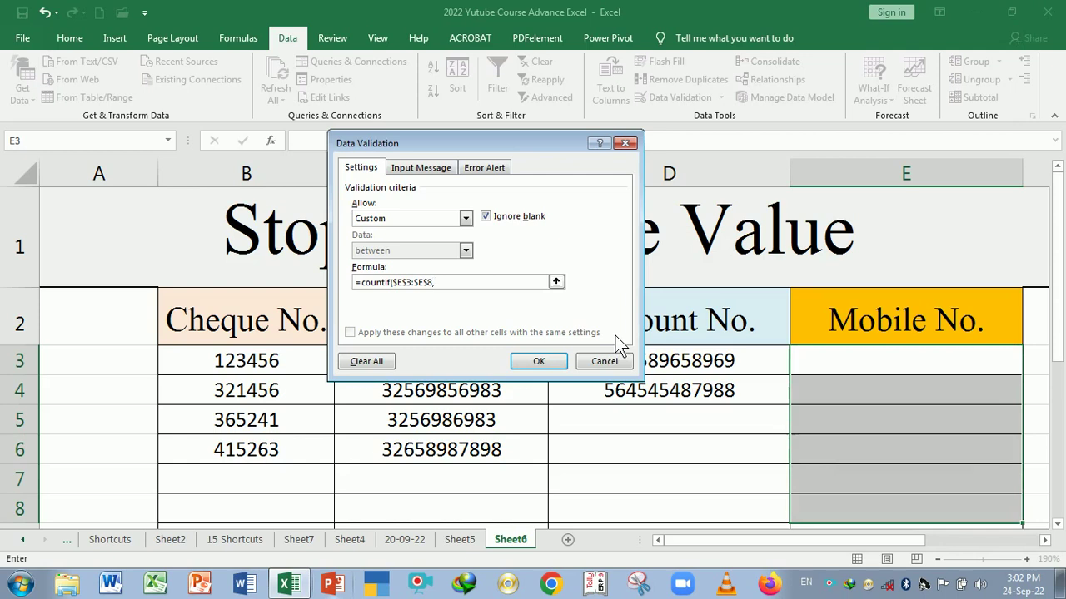
click(863, 370)
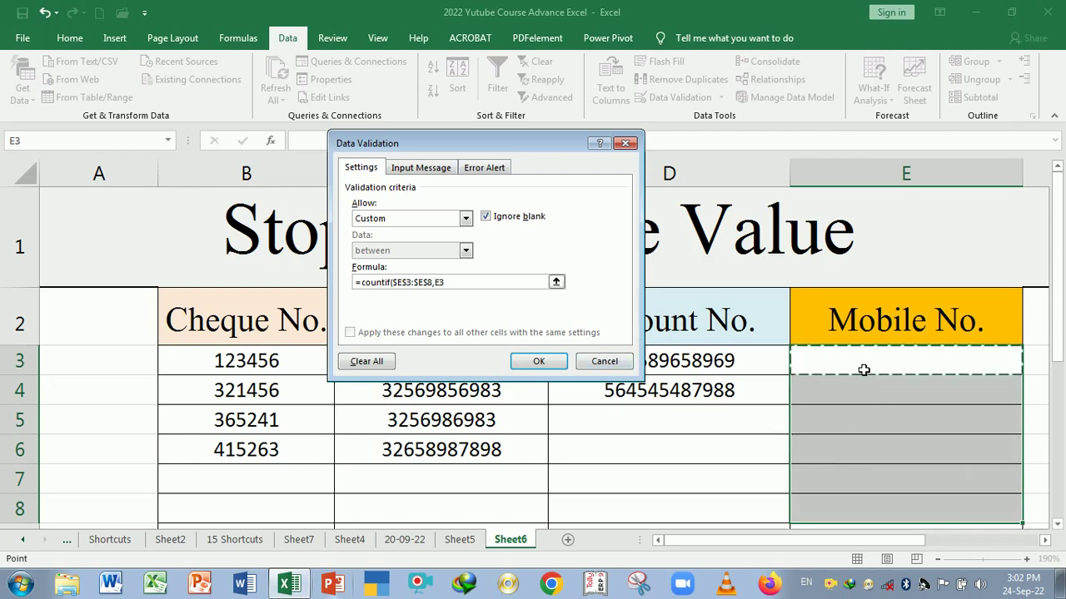
text()=)
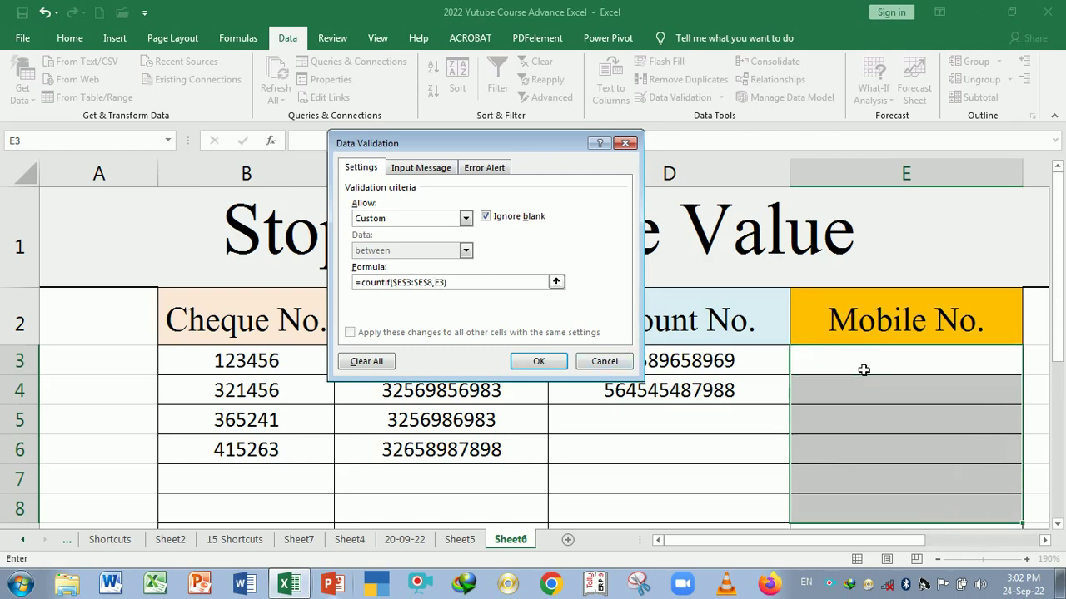
text(1)
Add input message title 'Enter 10 digit Mobile No.' and text 'Enter unique Mobile no.', then apply
click(426, 168)
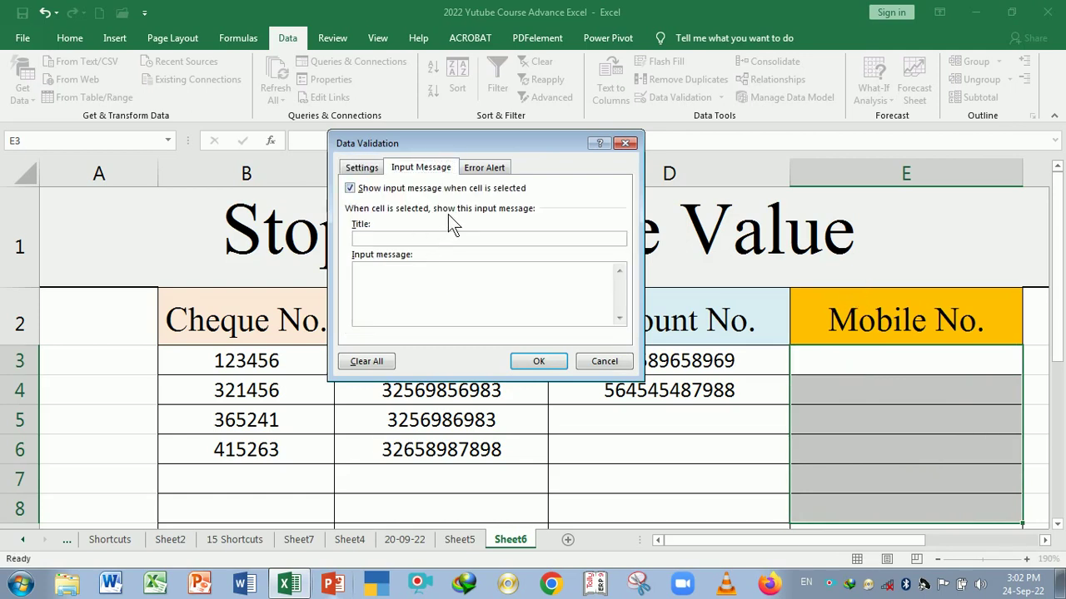
text(net)
key(BackSpace)
key(BackSpace)
key(BackSpace)
text(Enter 10)
text( dig)
text(Mo)
key(BackSpace)
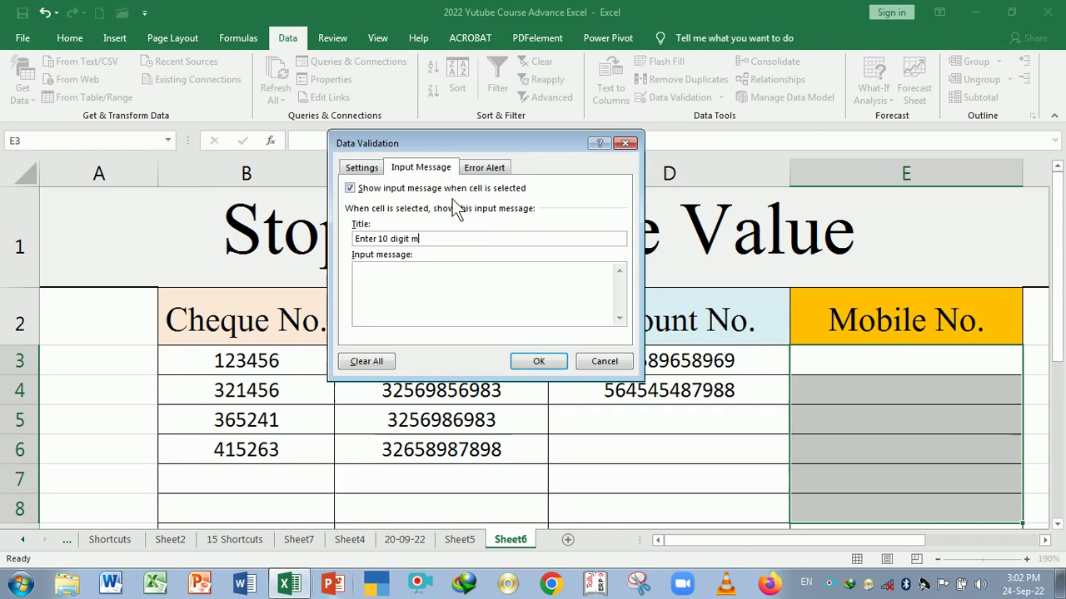
key(BackSpace)
text(Mi)
text(o)
text(bvi)
text(ile No.)
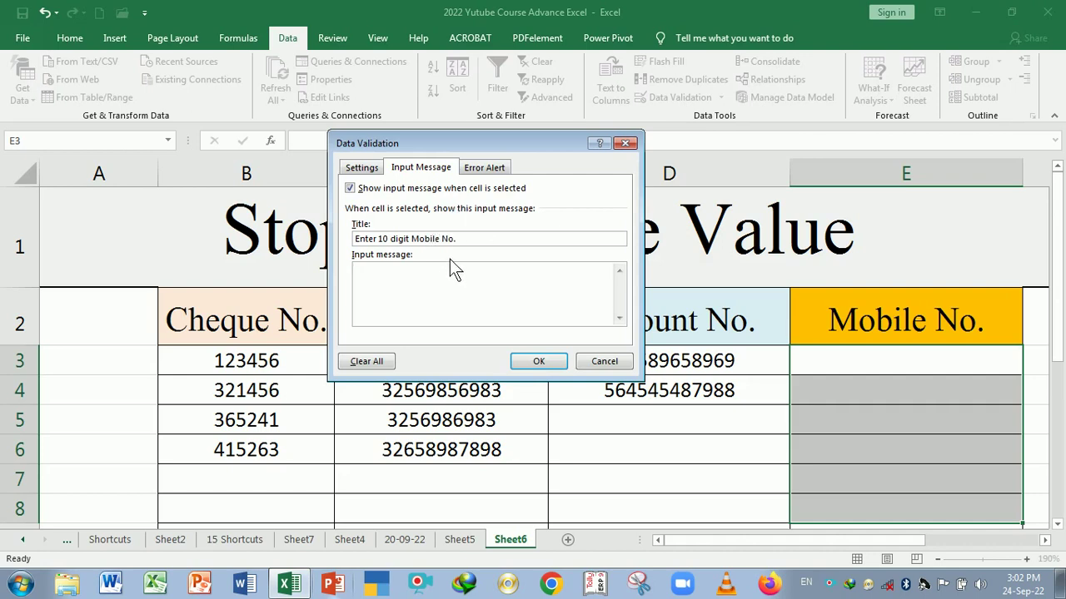
text(Enter uq)
key(BackSpace)
text(ni)
text(que Mobile no.)
click(550, 365)
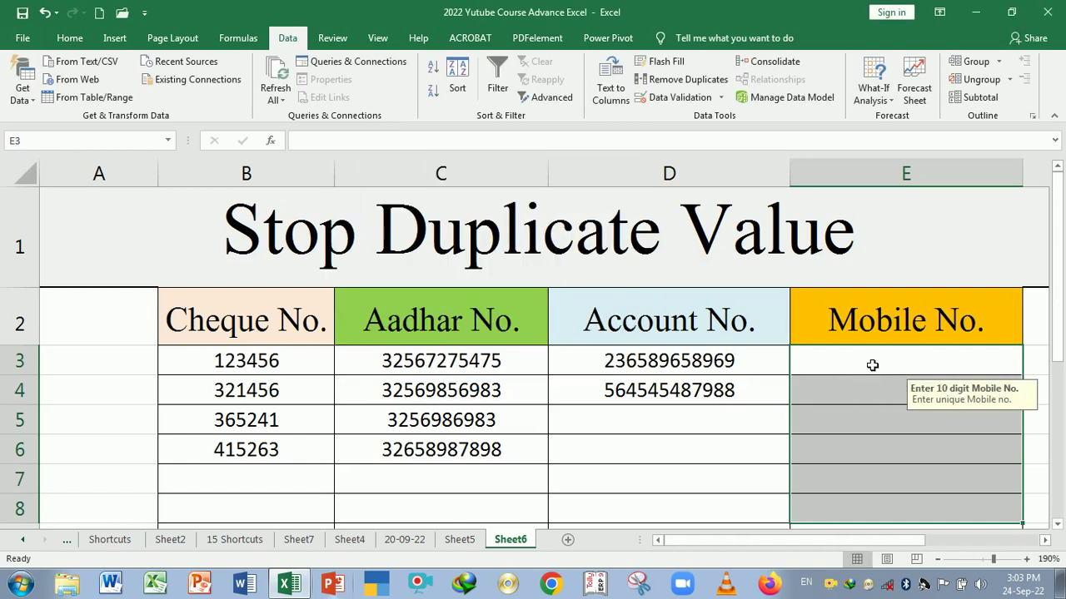
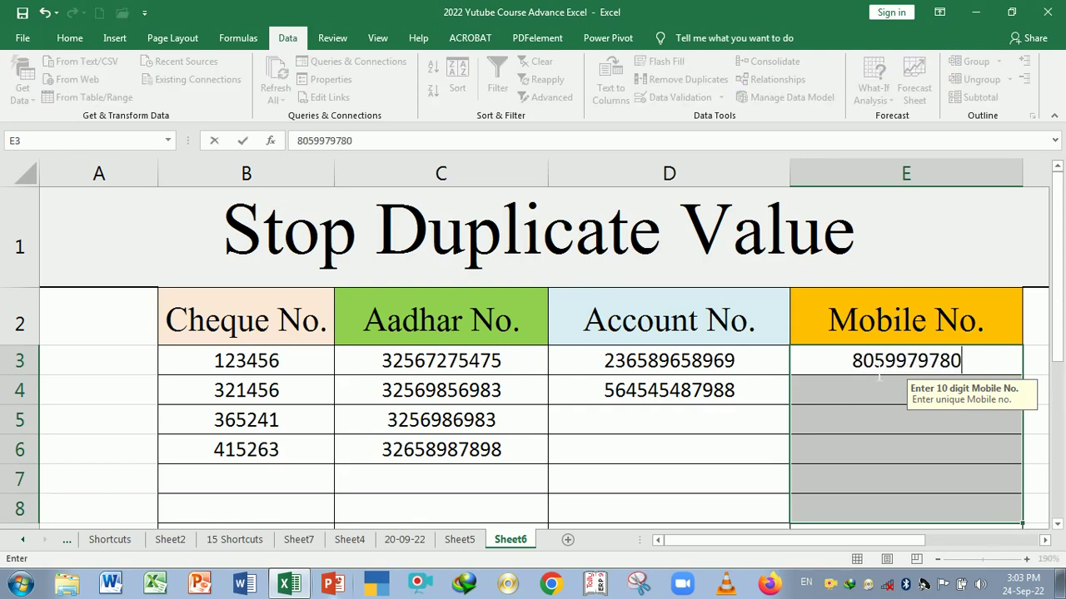
Enter a 10-digit mobile number in E3, then repeat it in E4 to trigger the duplicate error
key(Return)
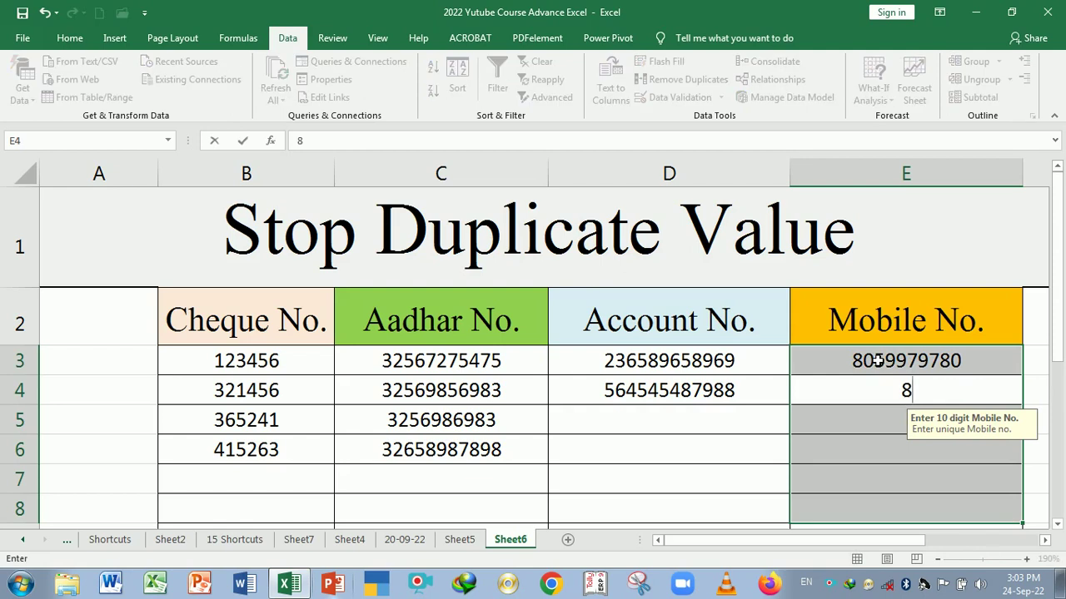
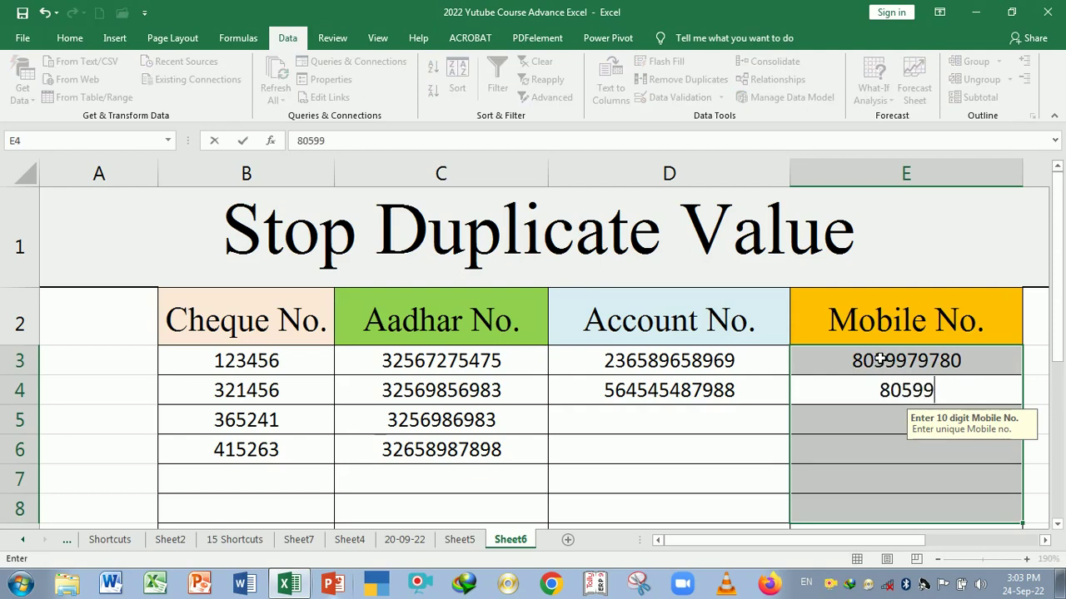
key(Return)
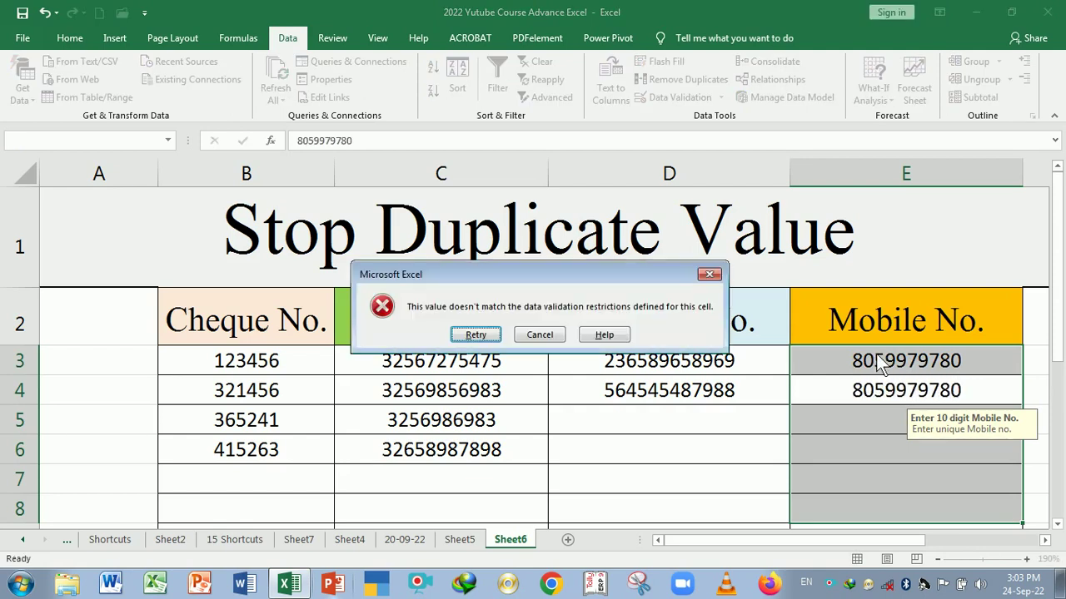
drag(562, 272, 586, 250)
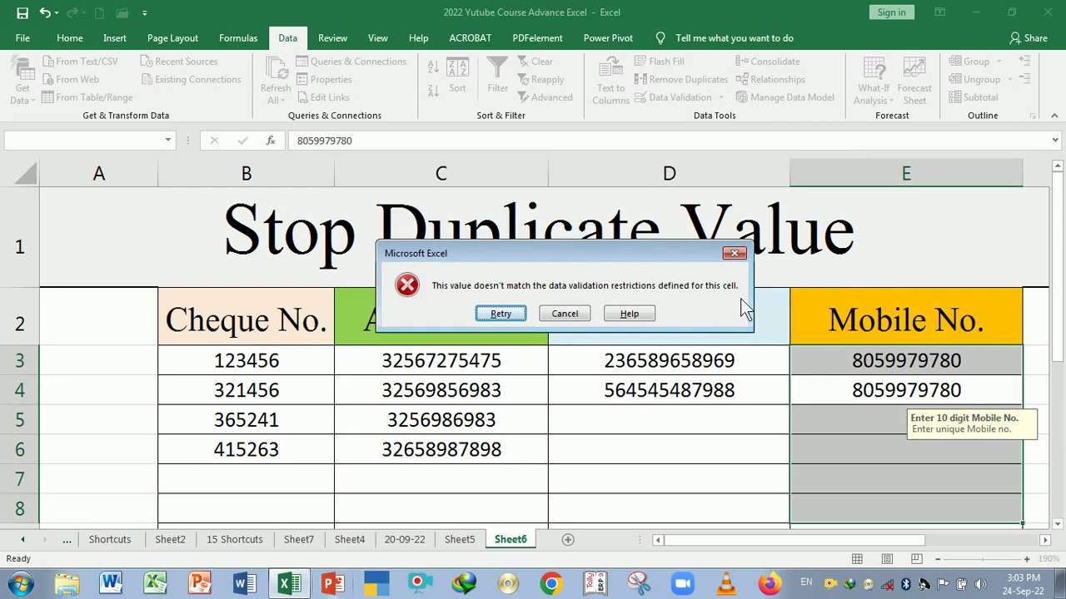
click(734, 254)
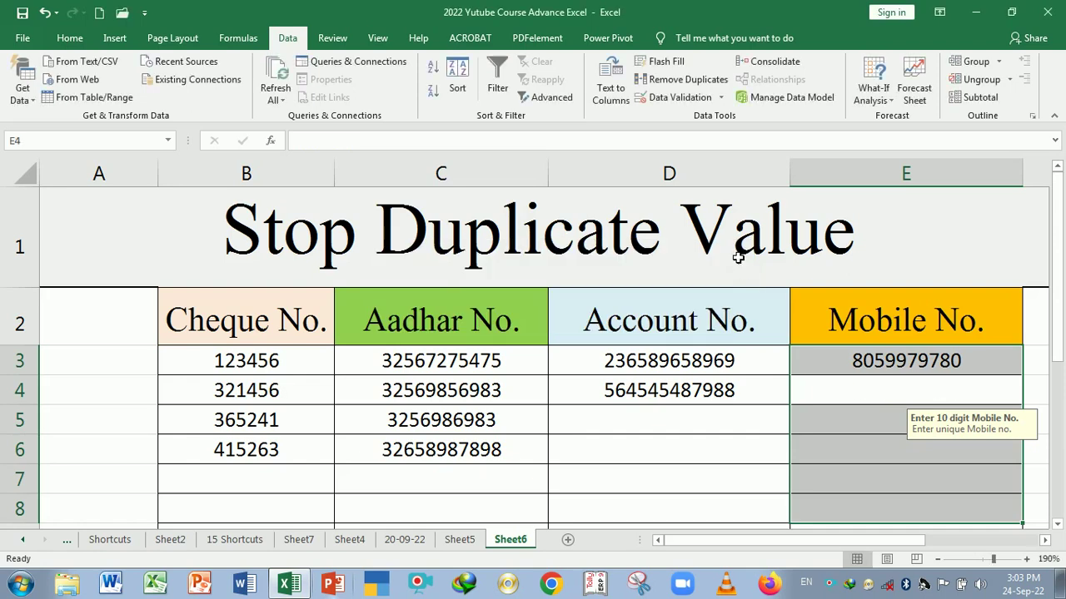
click(753, 431)
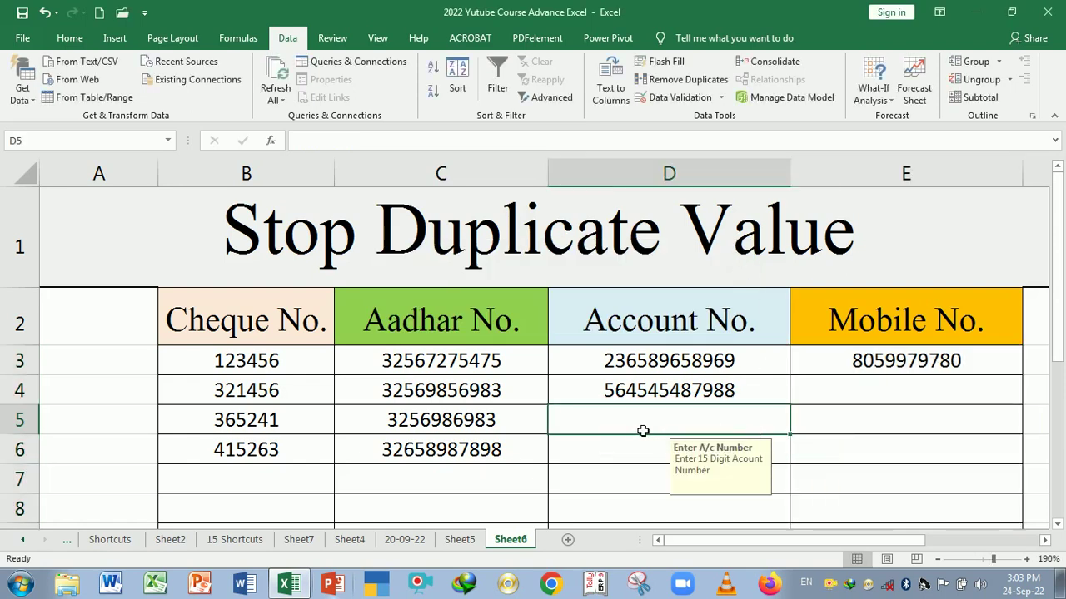
click(626, 365)
drag(626, 364, 636, 489)
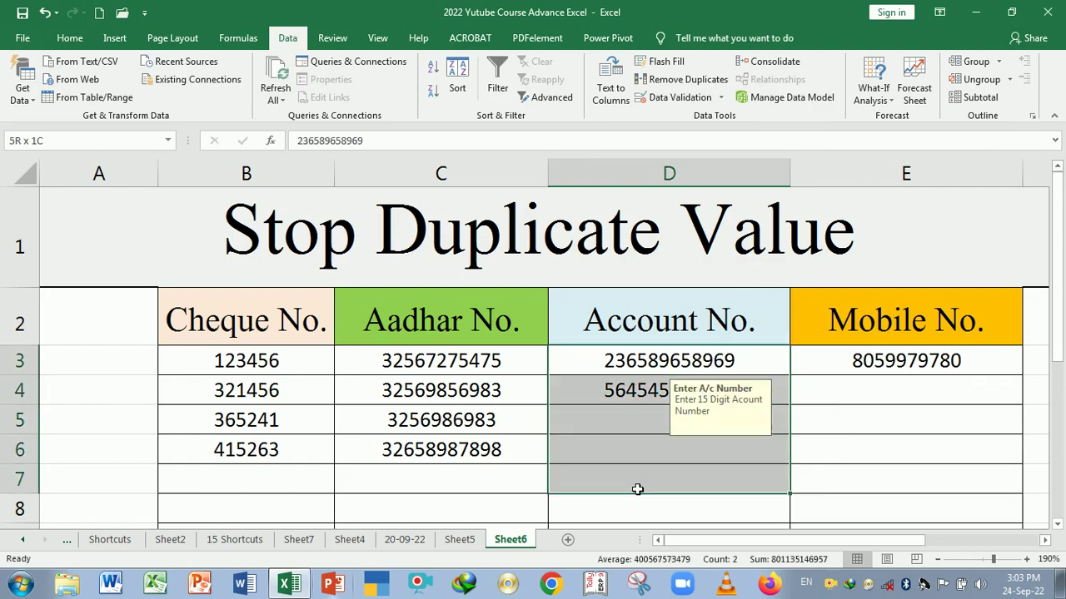